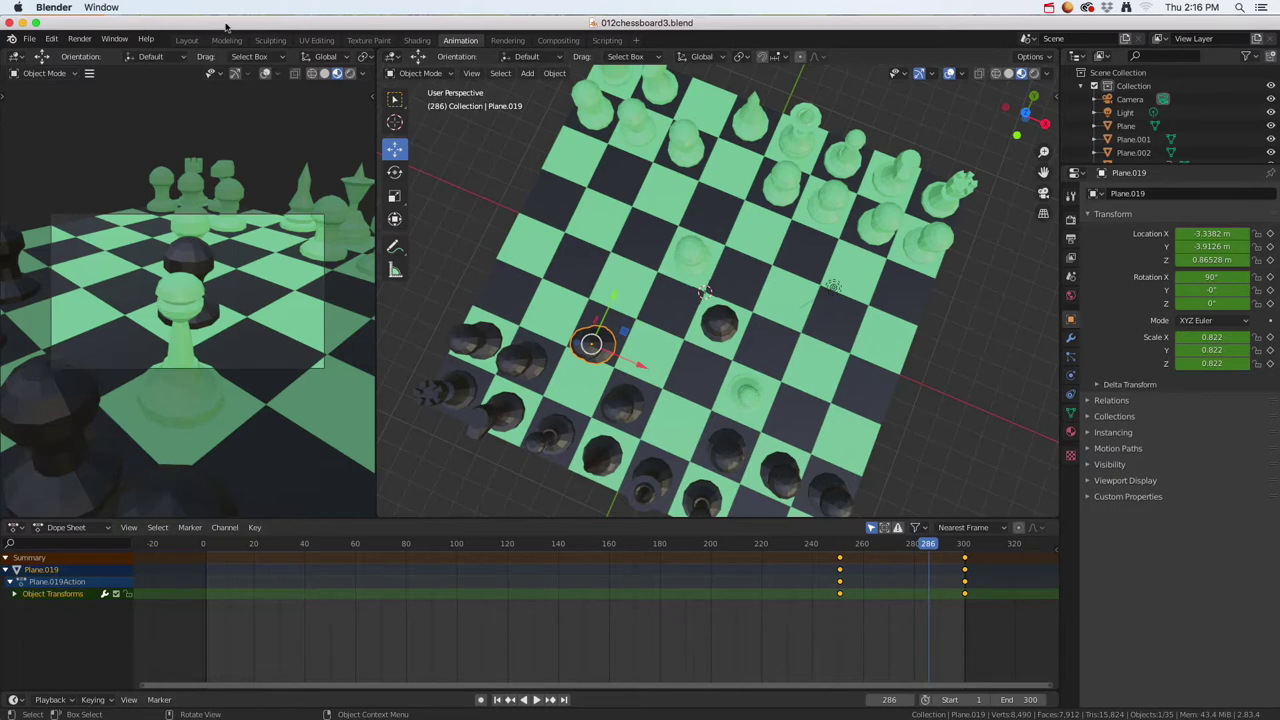
Save a copy of the chess scene under the new file name 013chessboard3.blend.
click(31, 39)
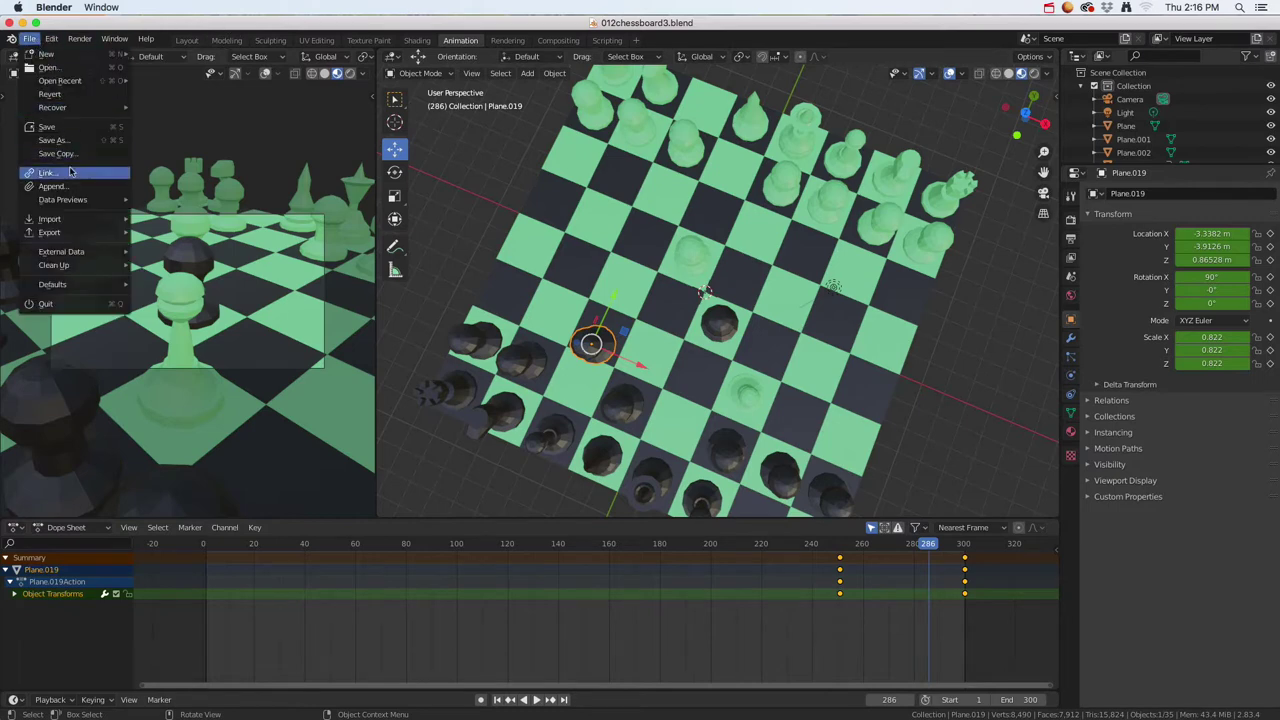
click(52, 140)
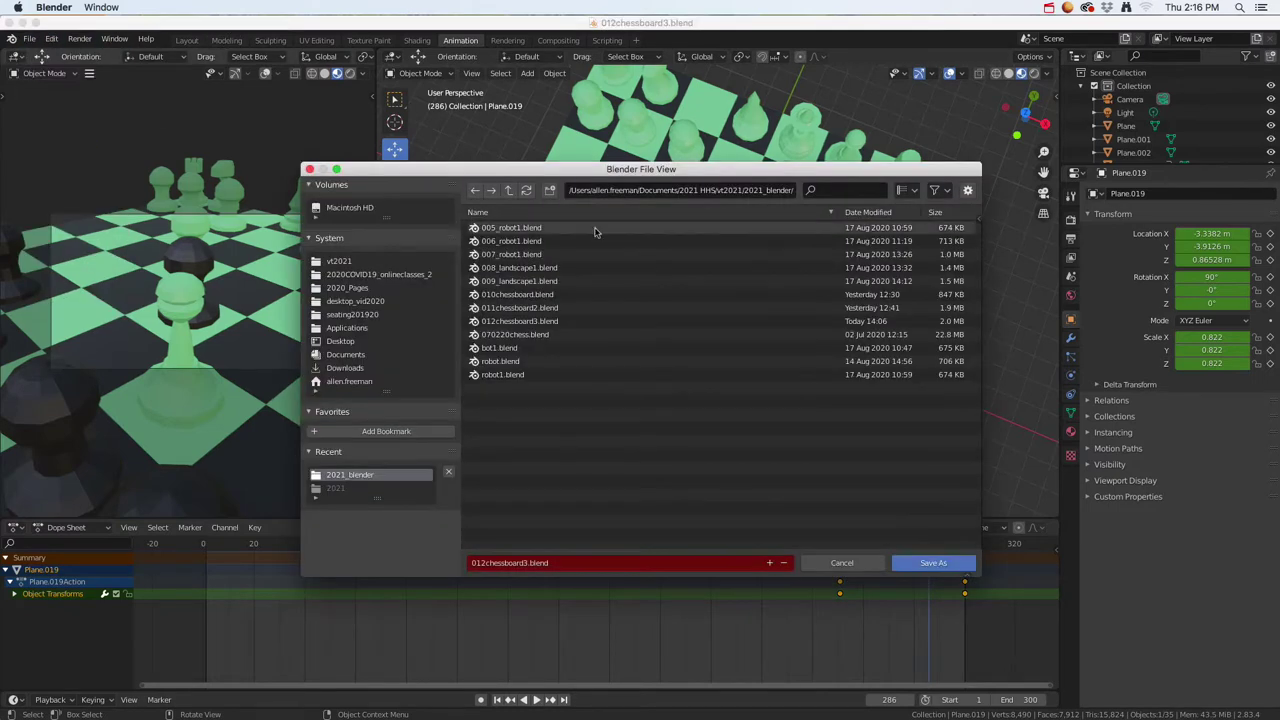
click(527, 565)
click(487, 563)
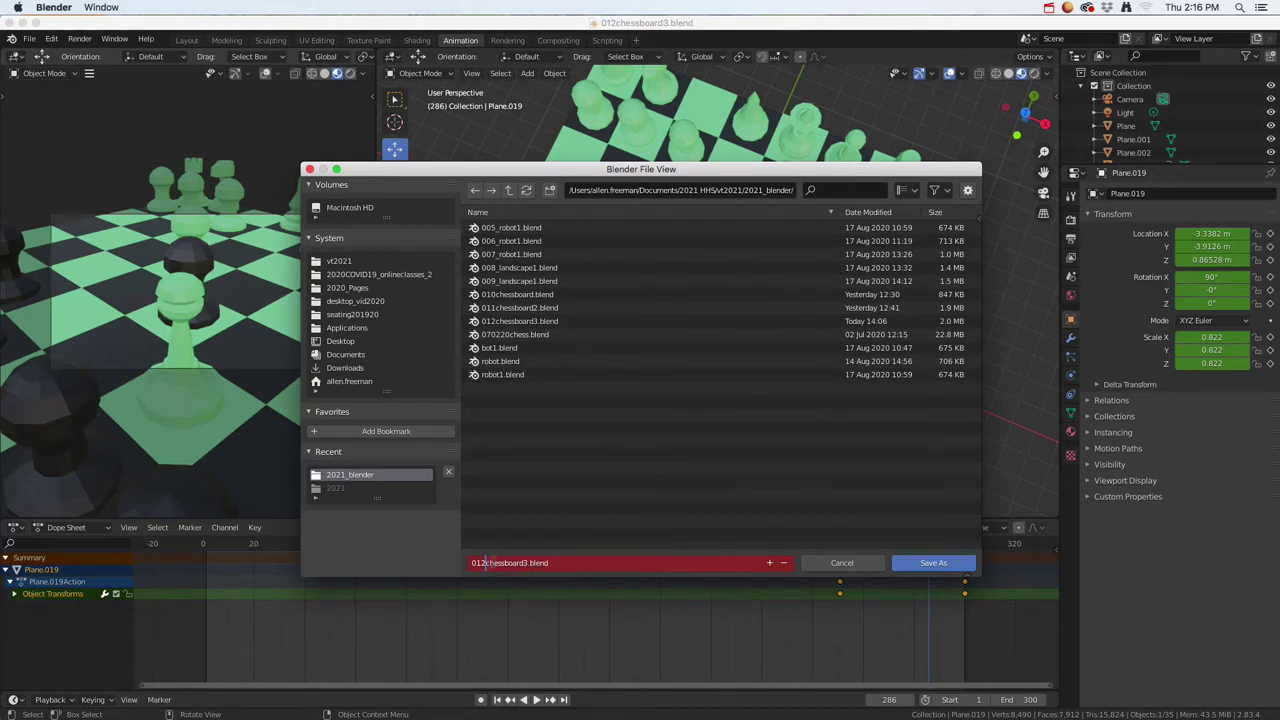
key(BackSpace)
text(3)
click(953, 563)
click(953, 563)
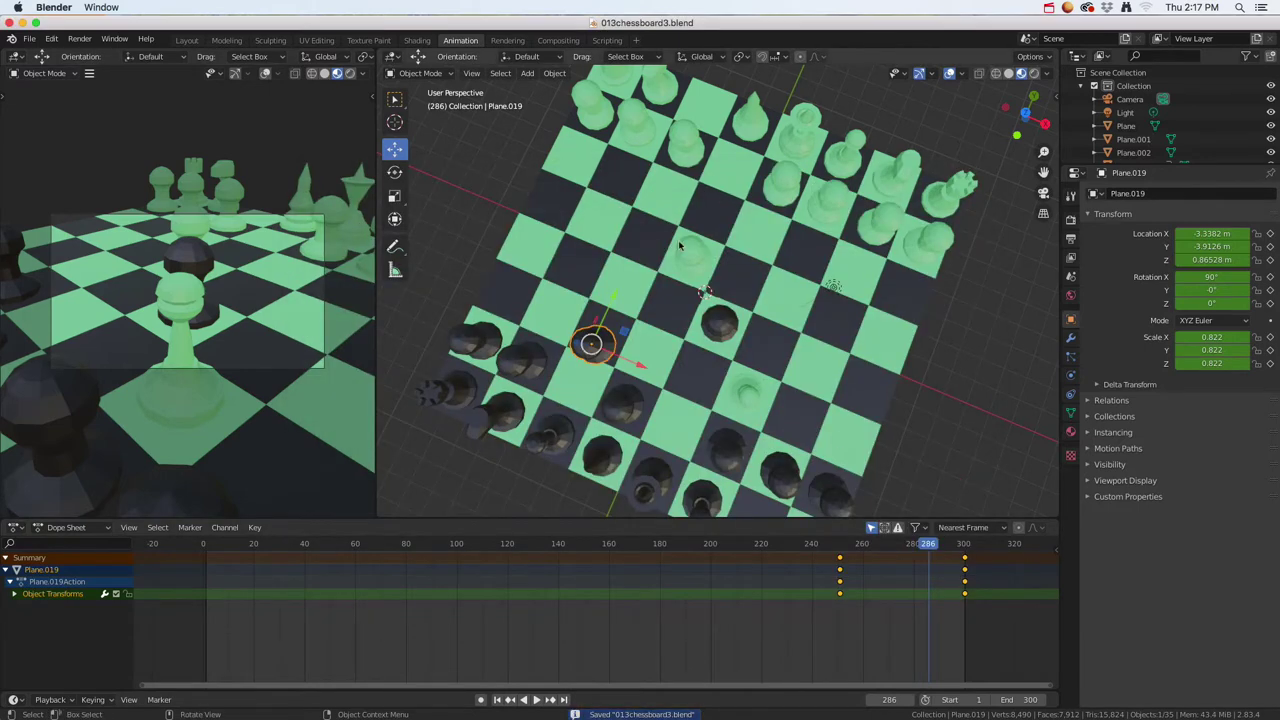
Select the green pawn third from the left in the far pawn row and switch to the Layout workspace.
middle_drag(720, 337, 655, 295)
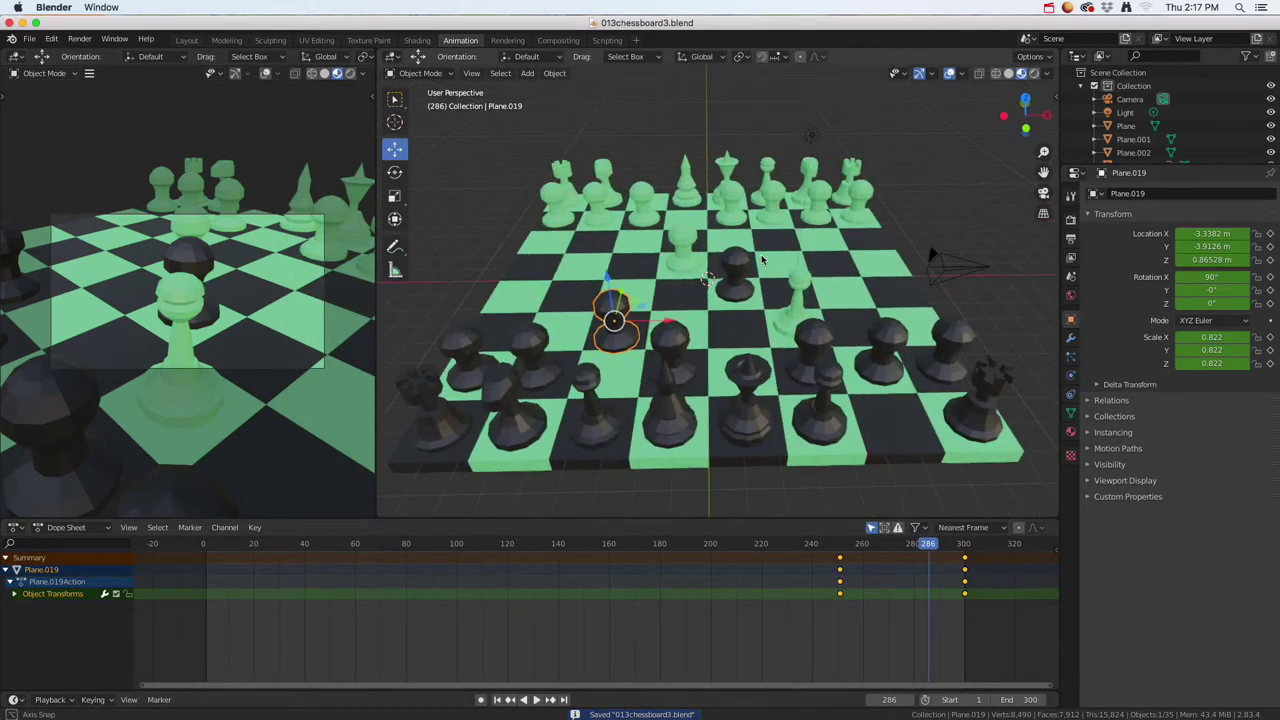
click(642, 198)
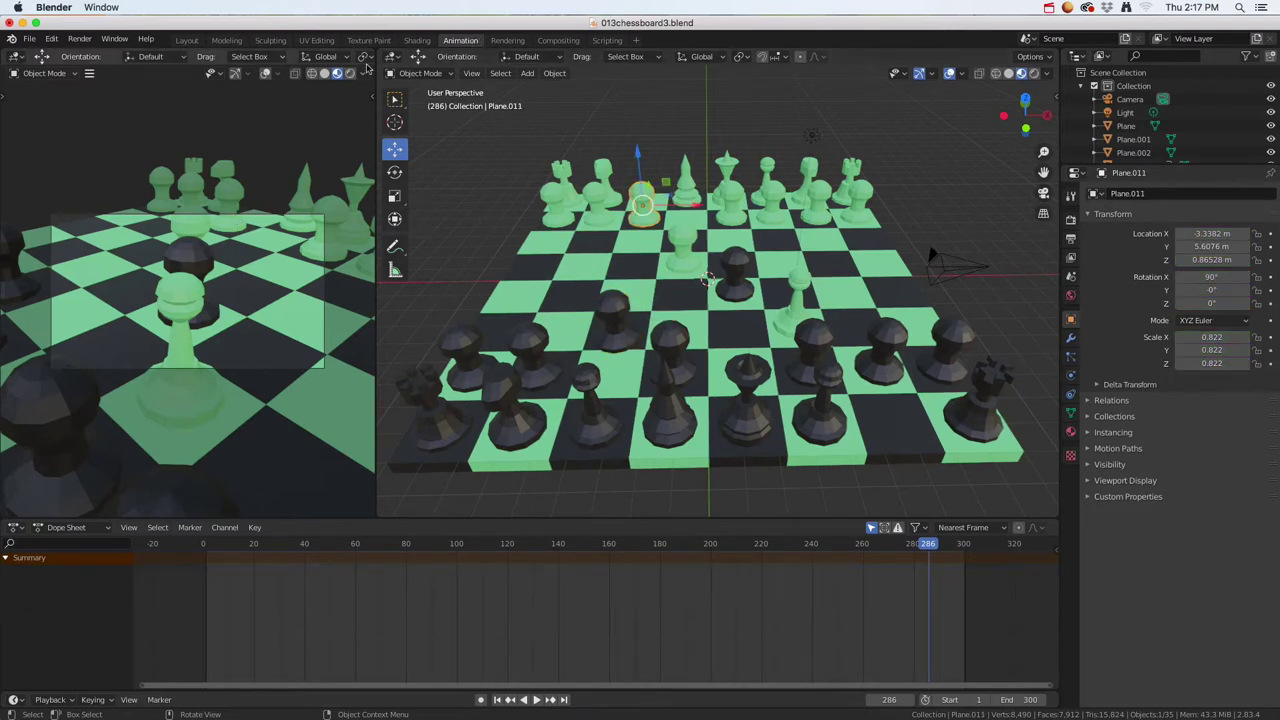
click(188, 41)
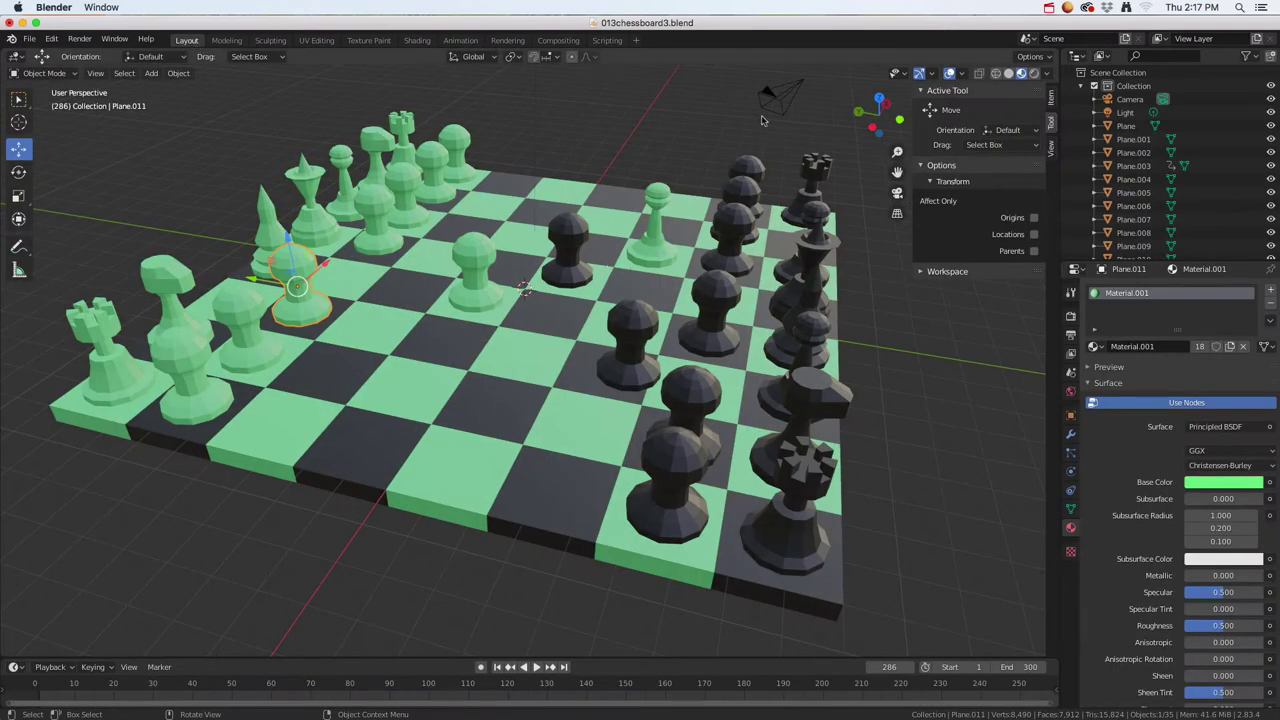
Select the camera and move it about -0.86 m along the global Y axis.
click(780, 112)
middle_drag(838, 168, 617, 277)
middle_drag(660, 240, 584, 263)
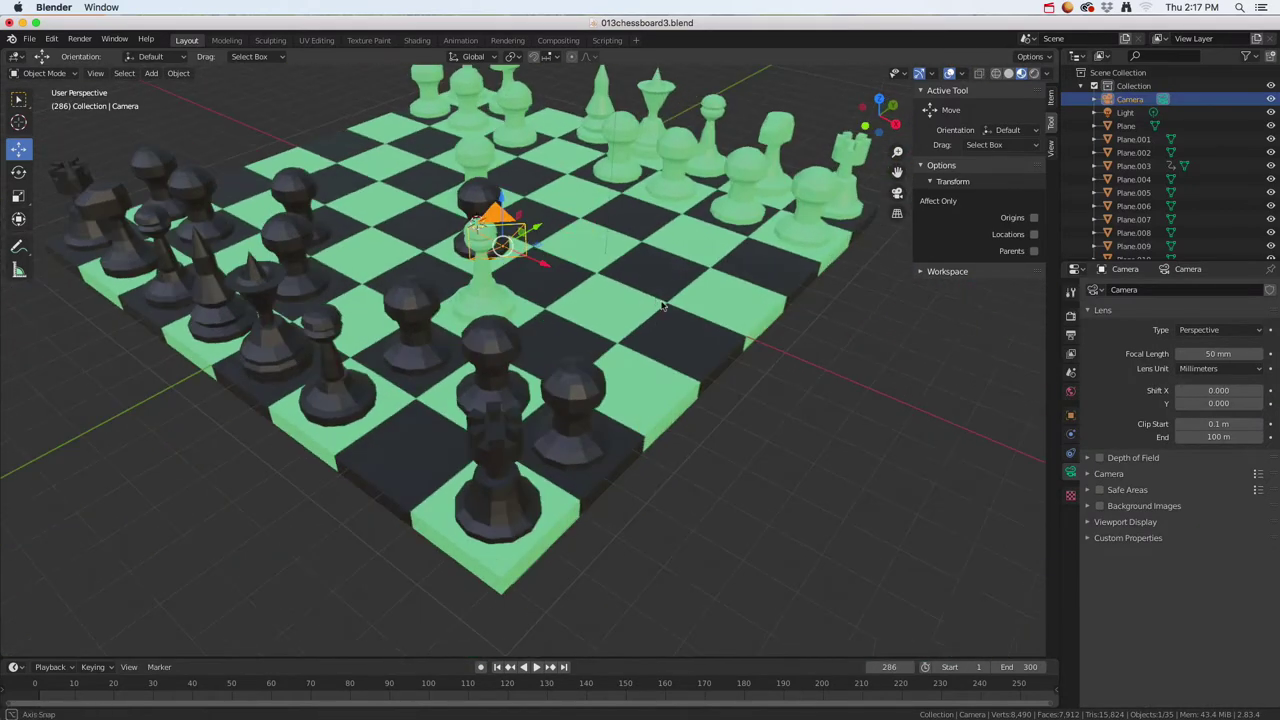
drag(538, 229, 497, 250)
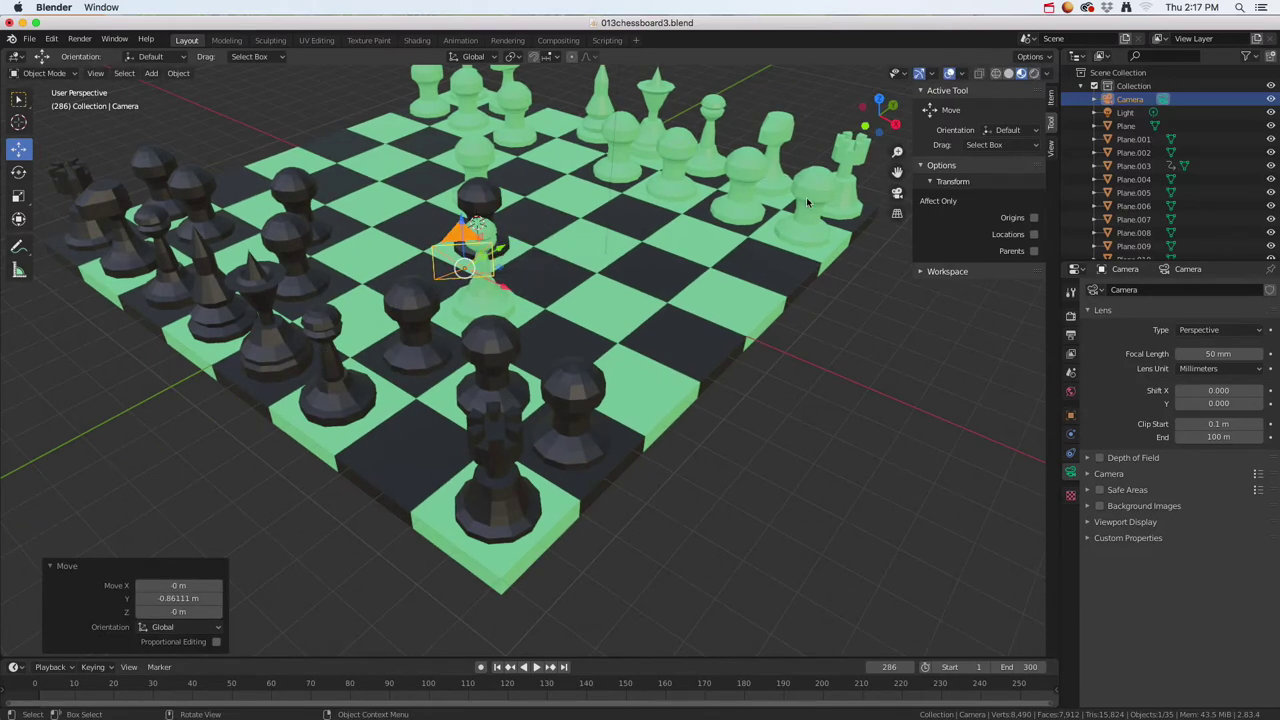
Look through the scene camera in the 3D viewport, with the sidebar shown.
click(897, 195)
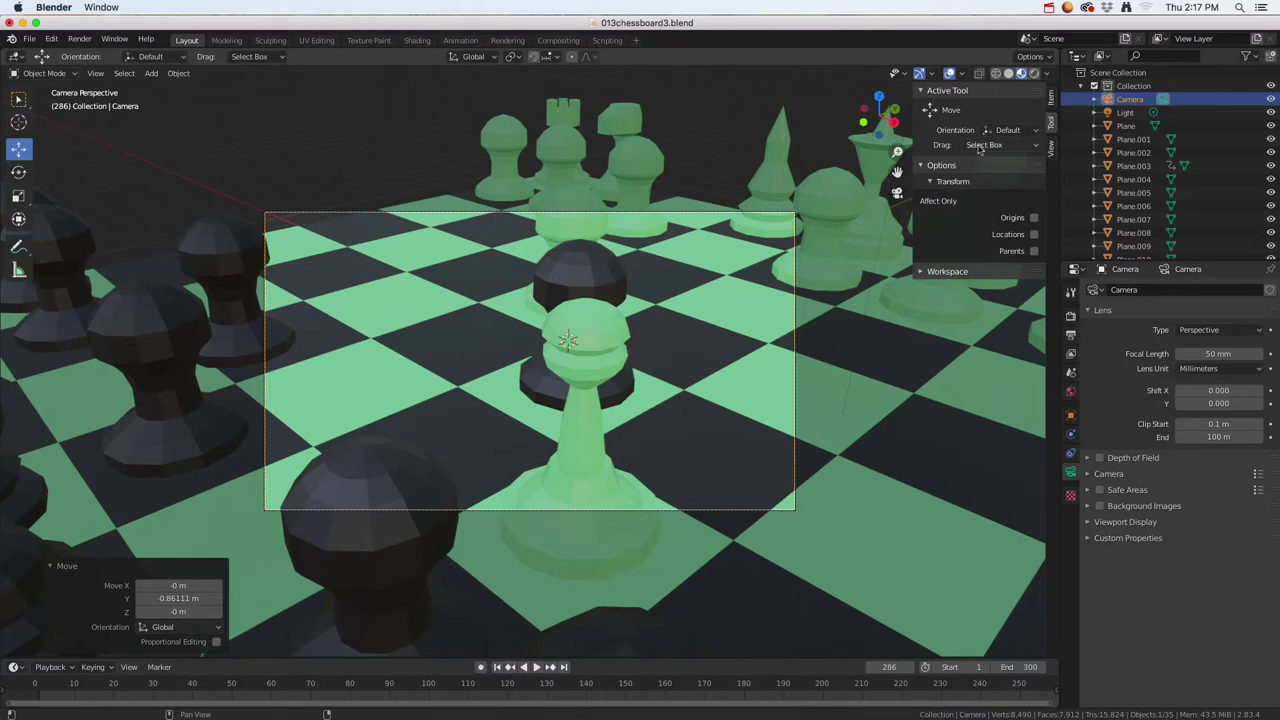
key(n)
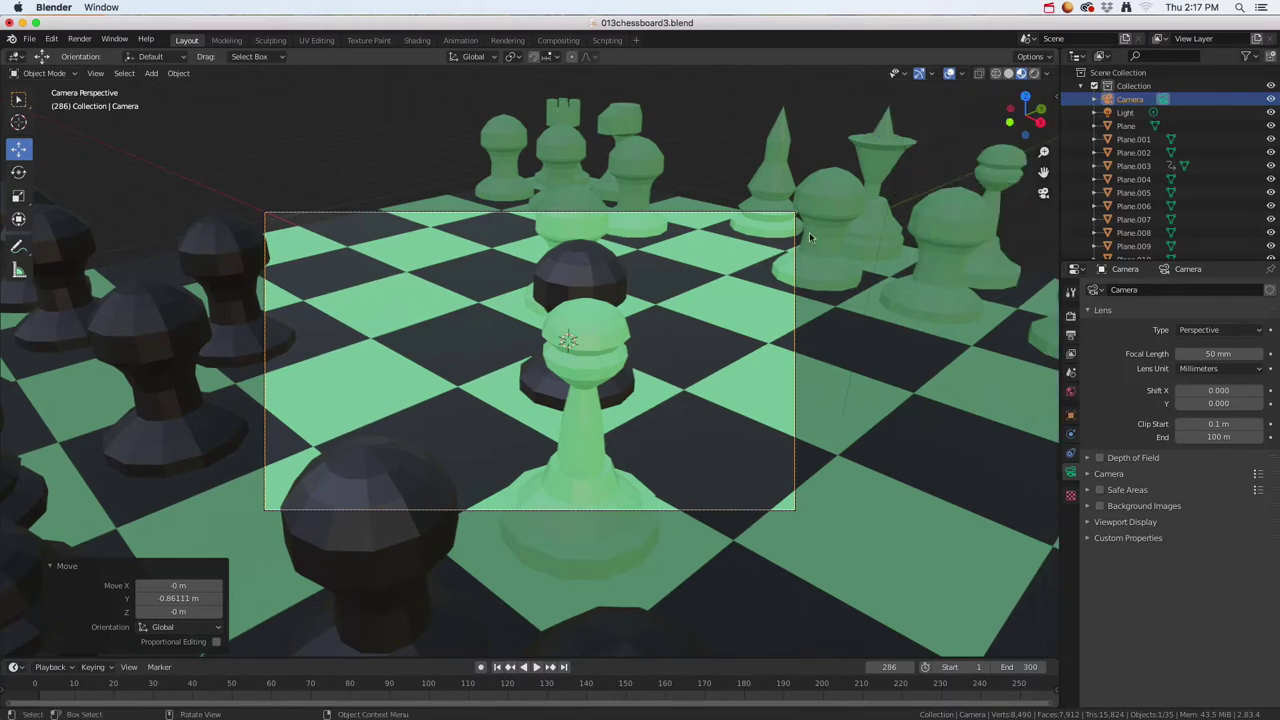
key(n)
key(n)
click(96, 74)
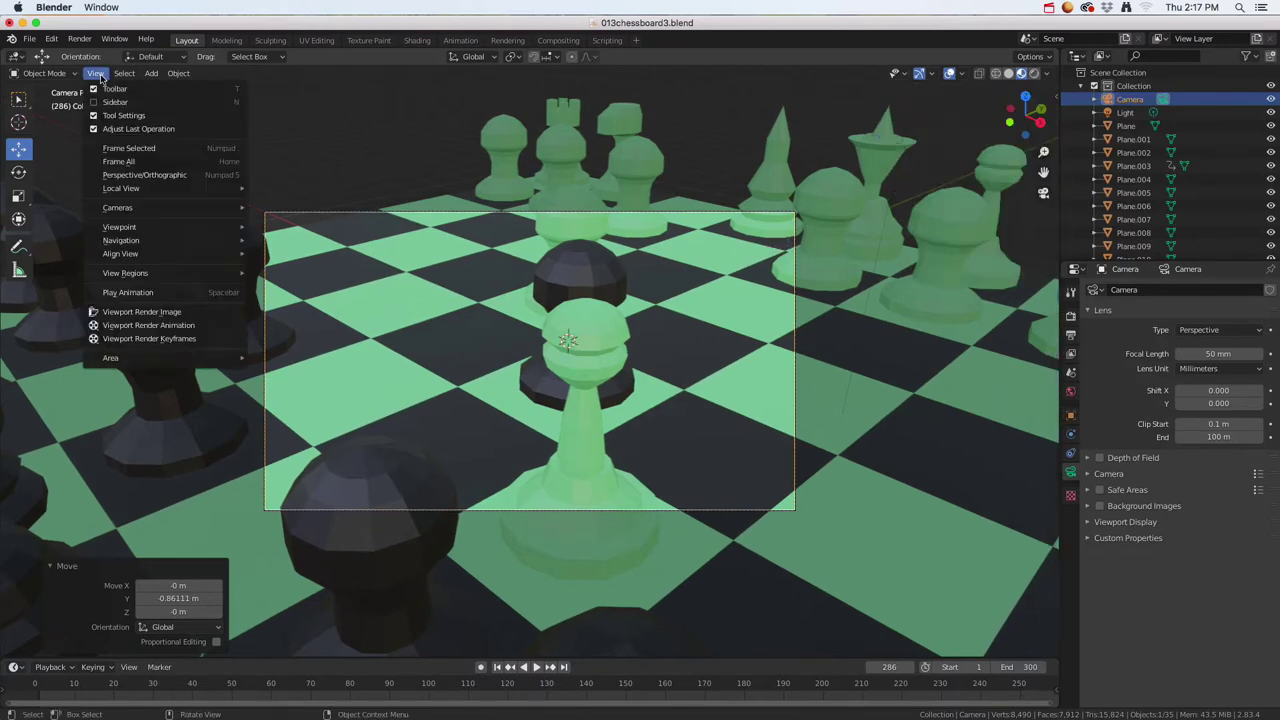
click(115, 102)
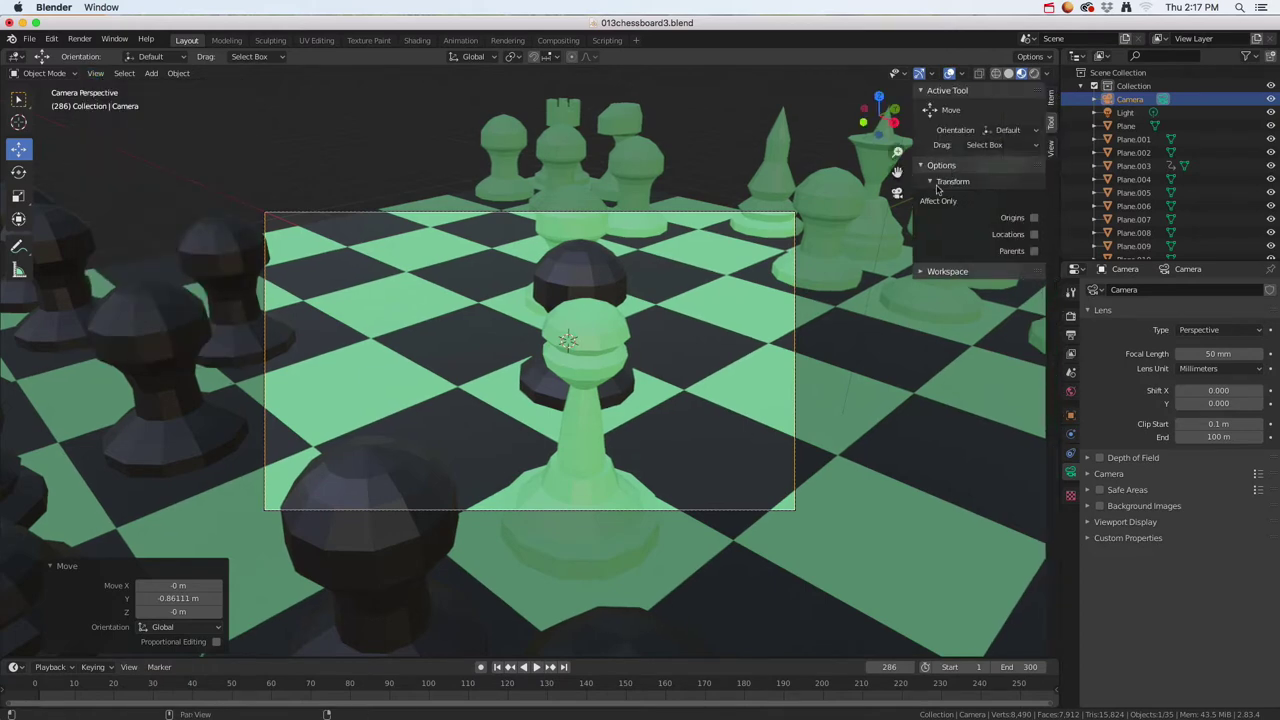
Select the camera, enable Lock Camera to View, and reframe it to show the whole chessboard from behind the black pieces.
click(795, 255)
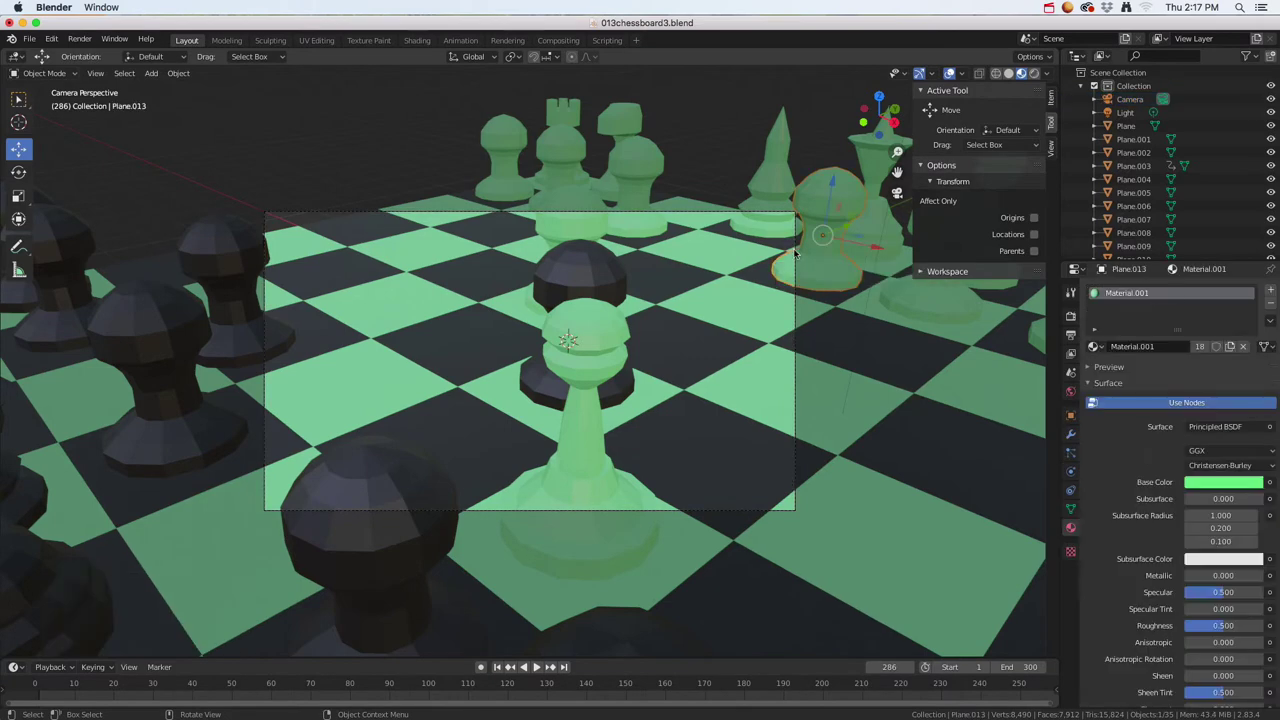
click(781, 214)
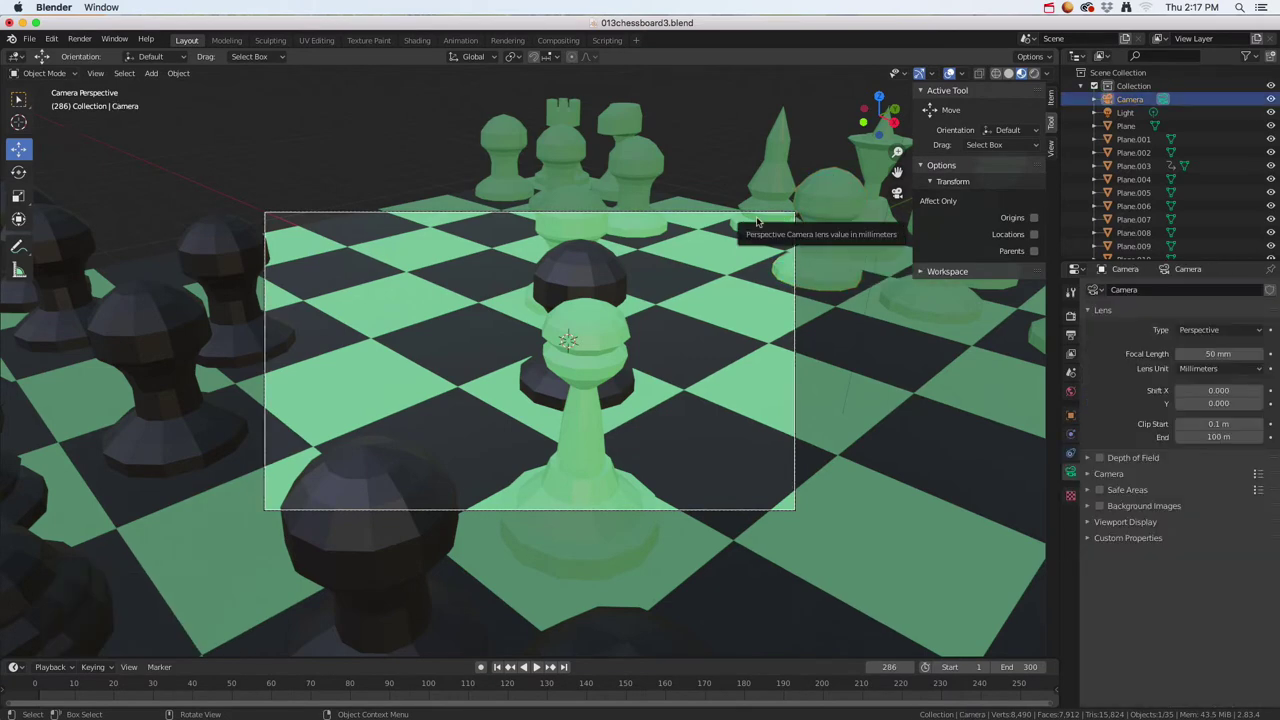
click(1051, 98)
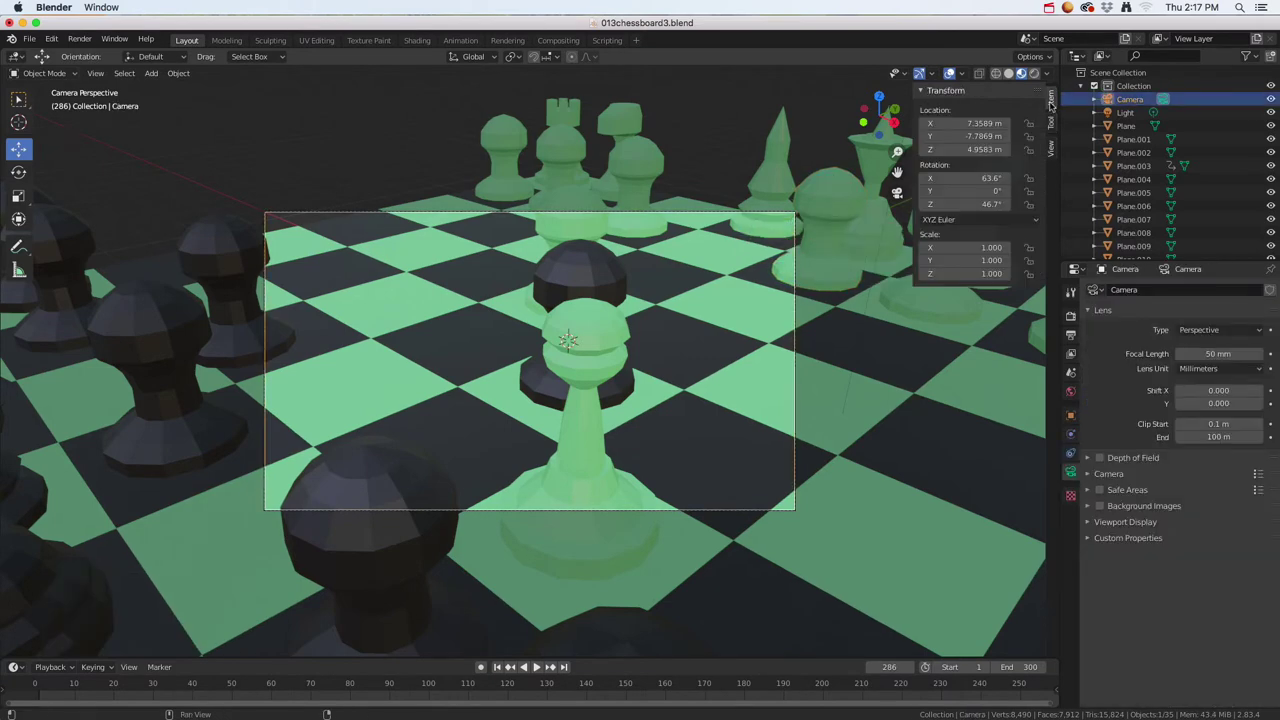
click(1052, 148)
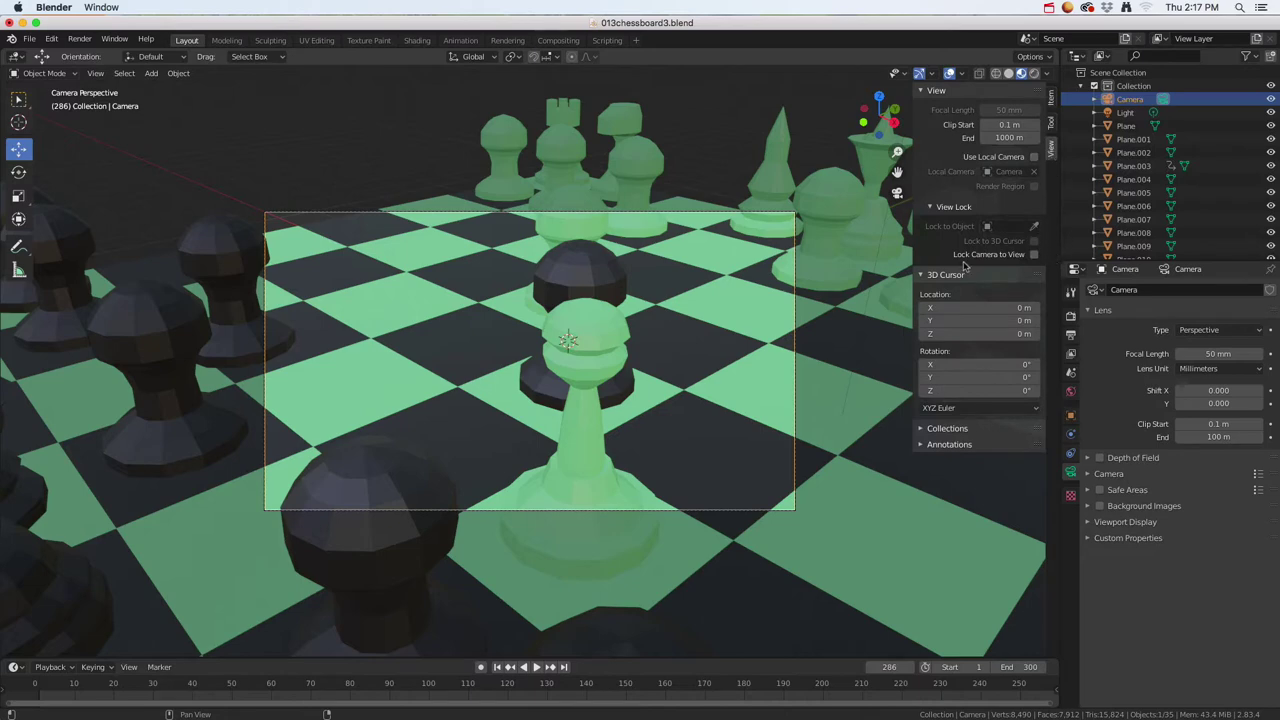
click(1034, 255)
middle_drag(688, 366, 662, 414)
scroll(691, 382, down, 1)
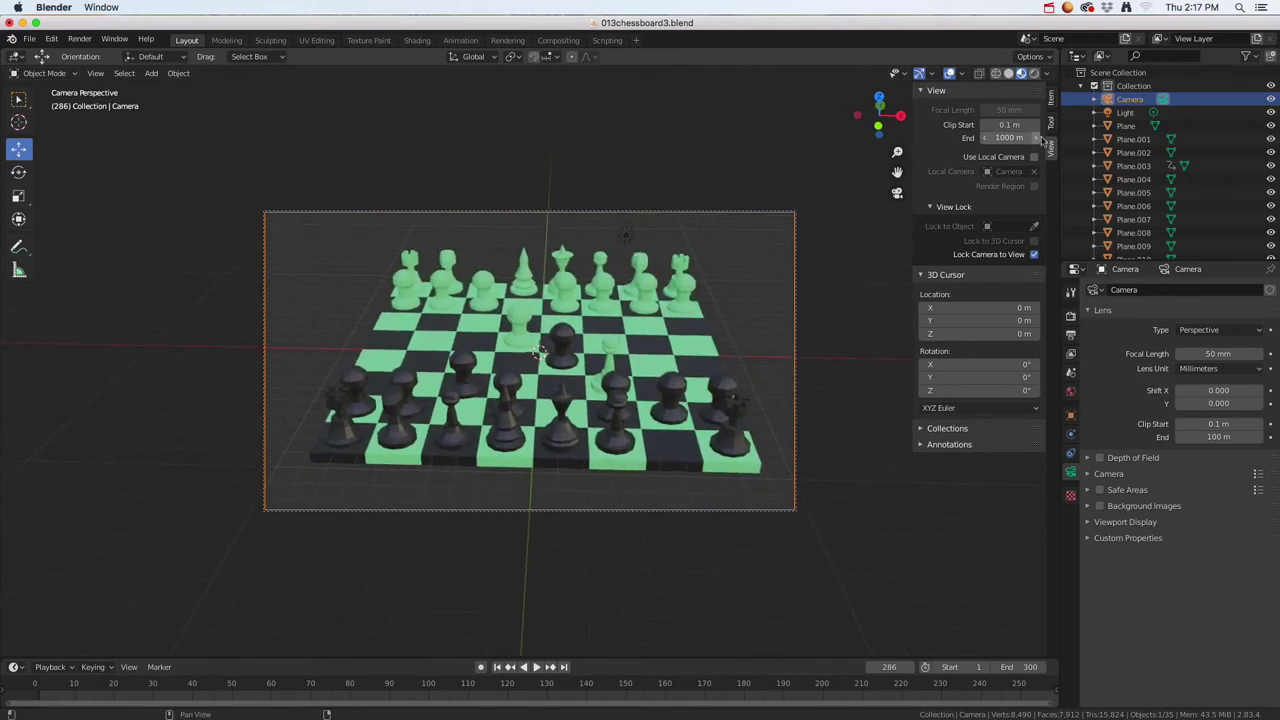
Set the camera's Y rotation to 0° in its transform values.
click(1051, 126)
click(1054, 103)
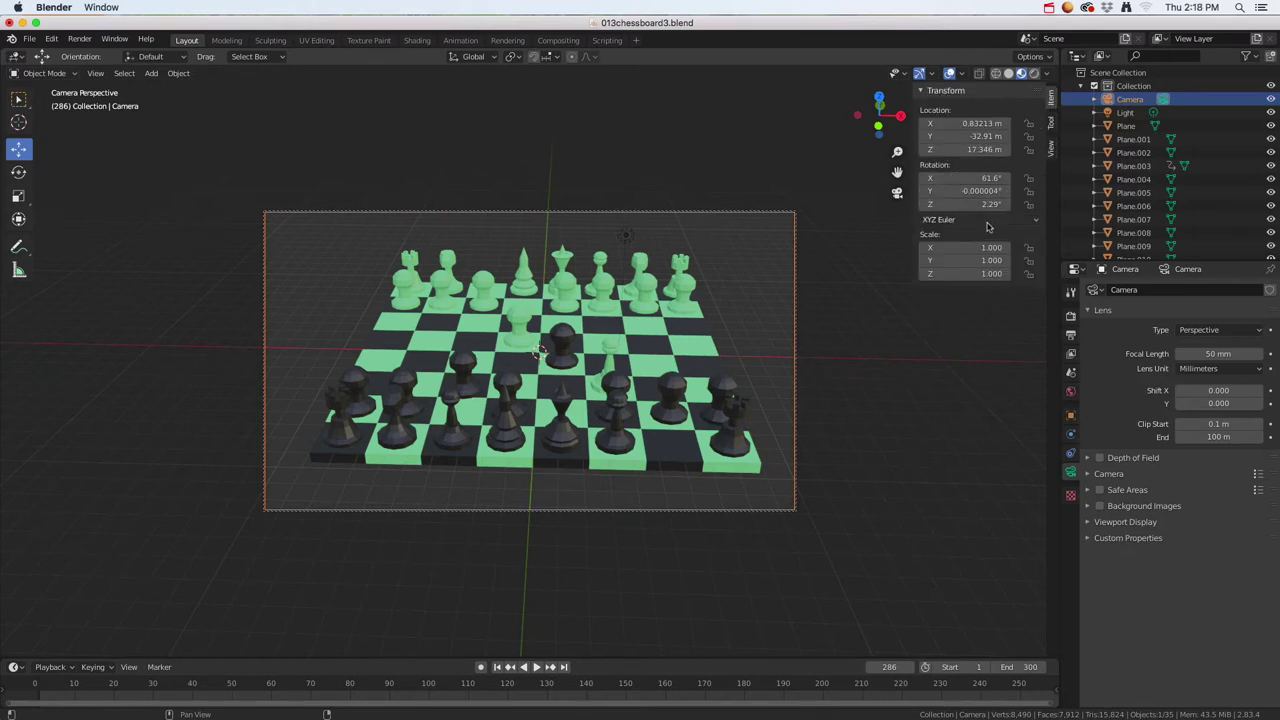
click(979, 191)
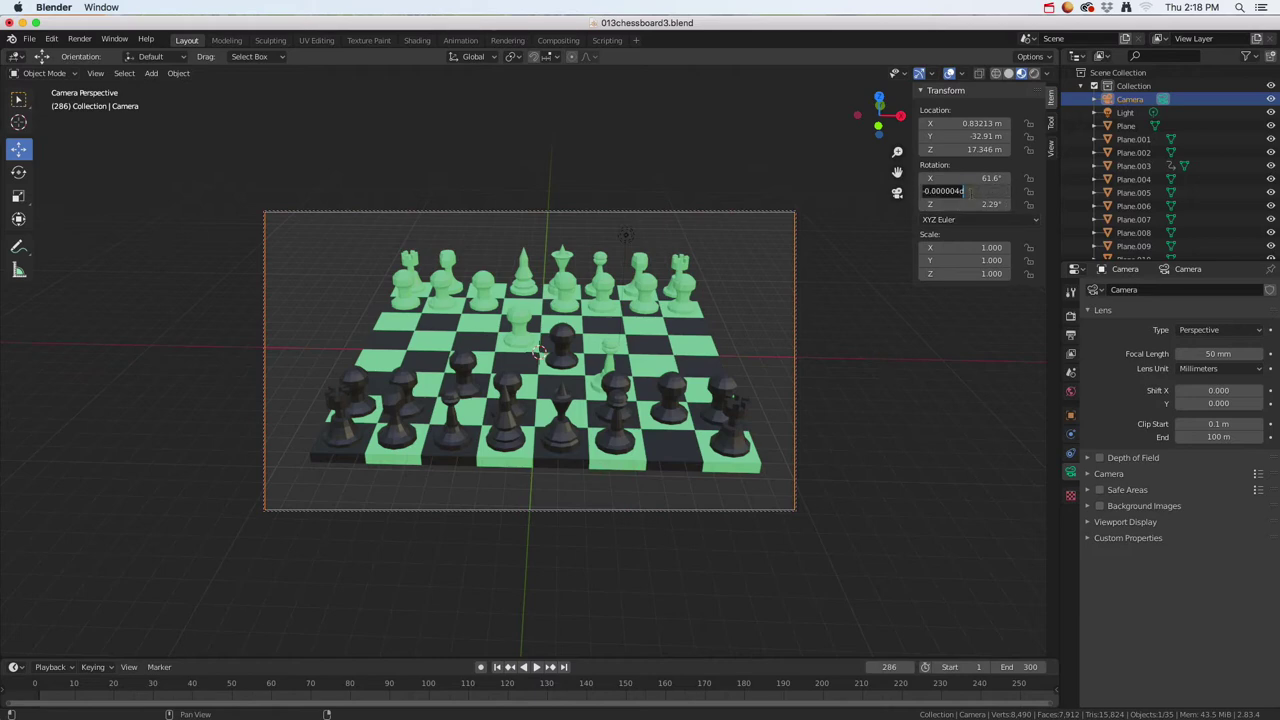
text(0)
key(Tab)
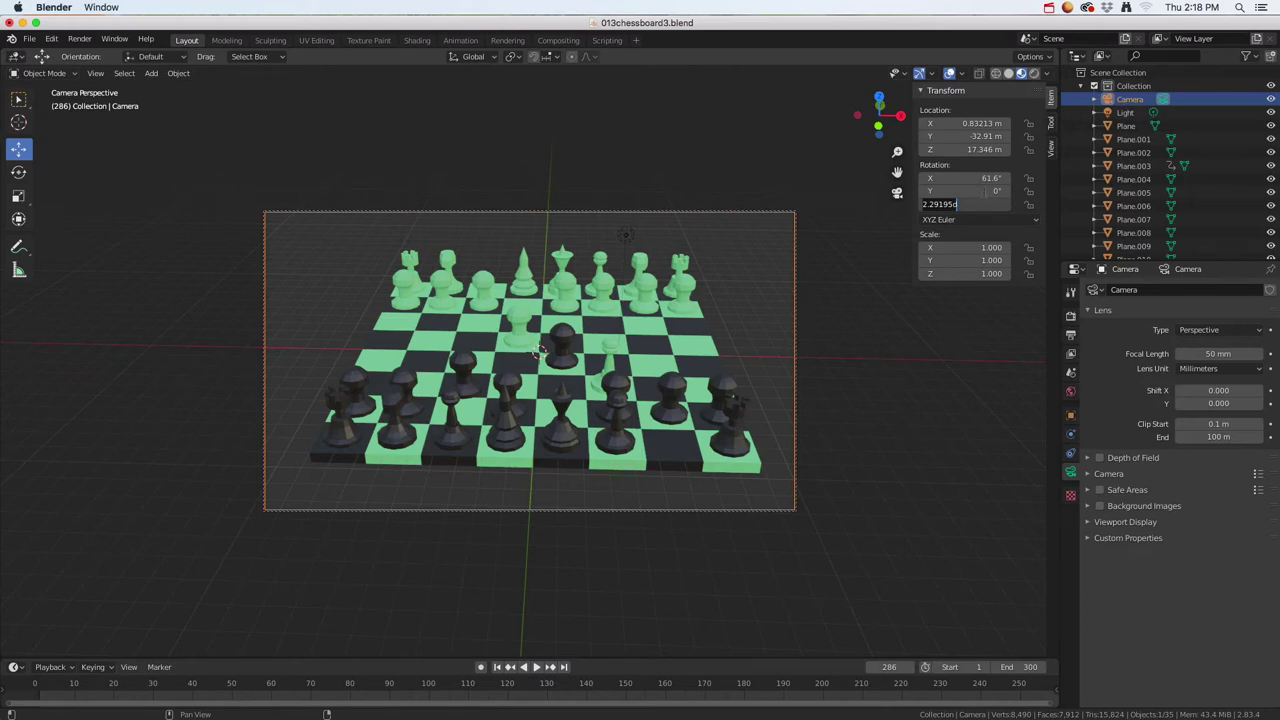
key(Return)
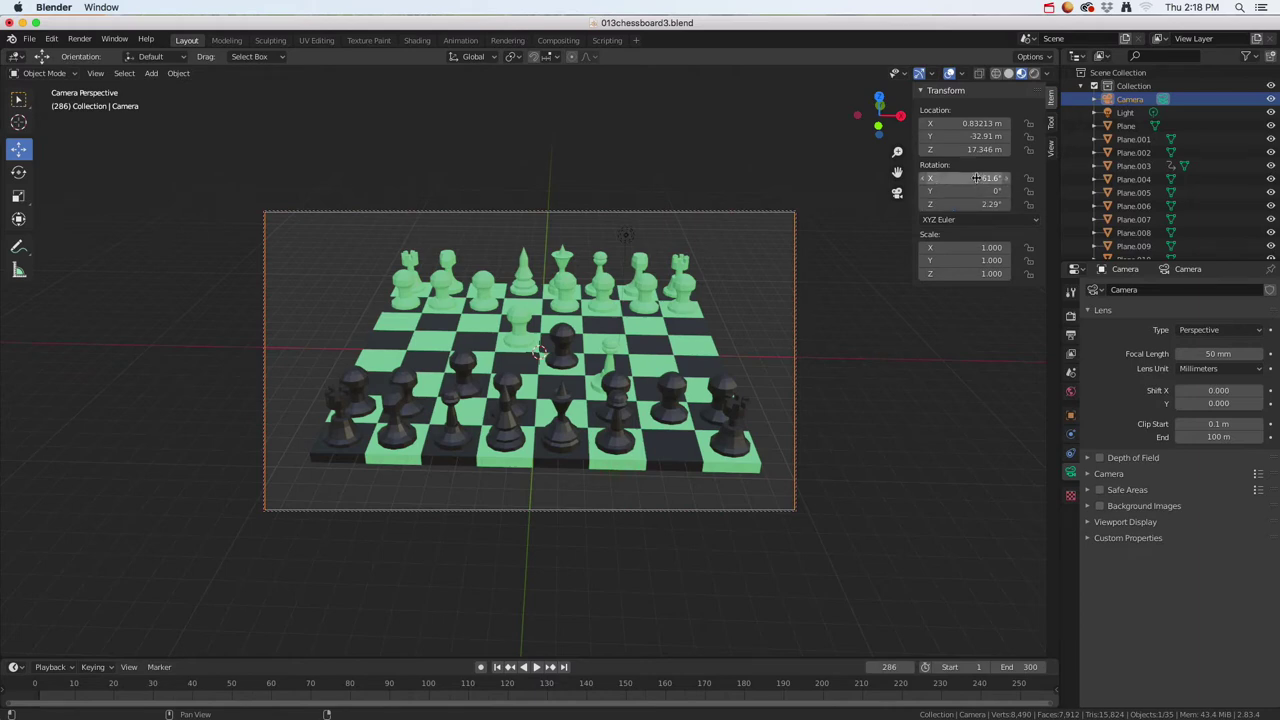
Set the camera's X rotation to 90° and its Z rotation to 0°.
click(975, 178)
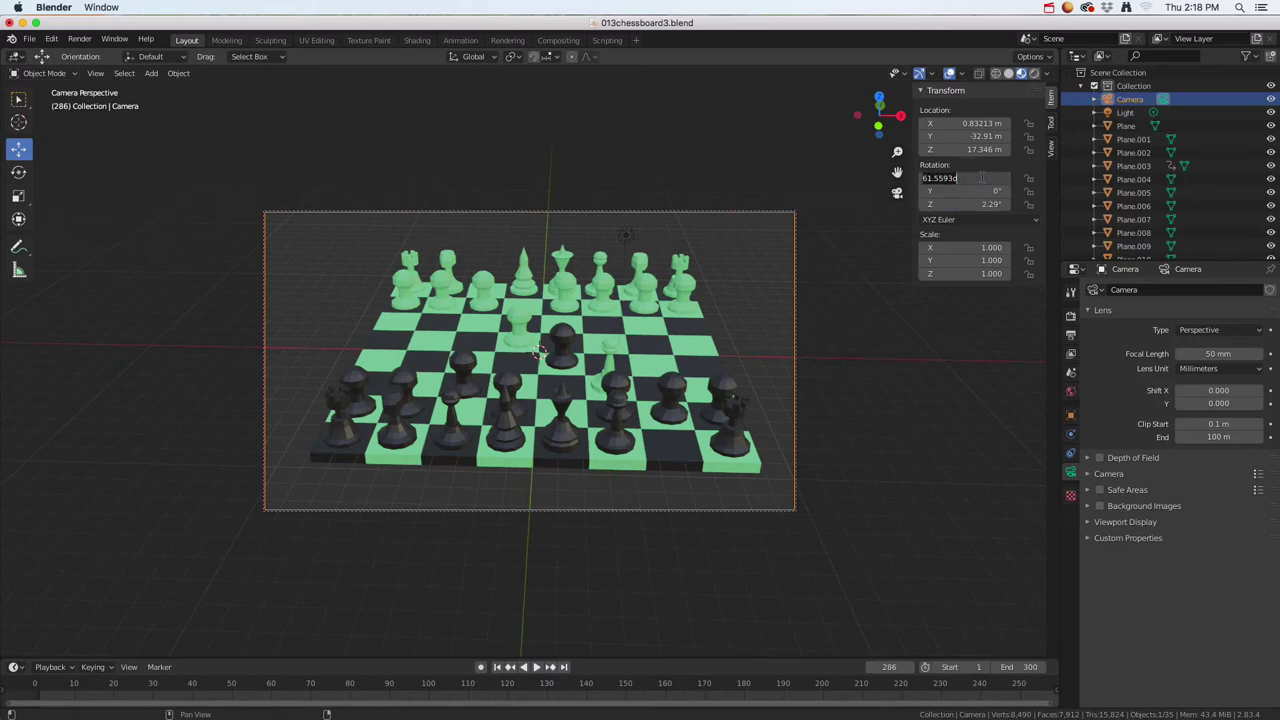
text(90)
key(Return)
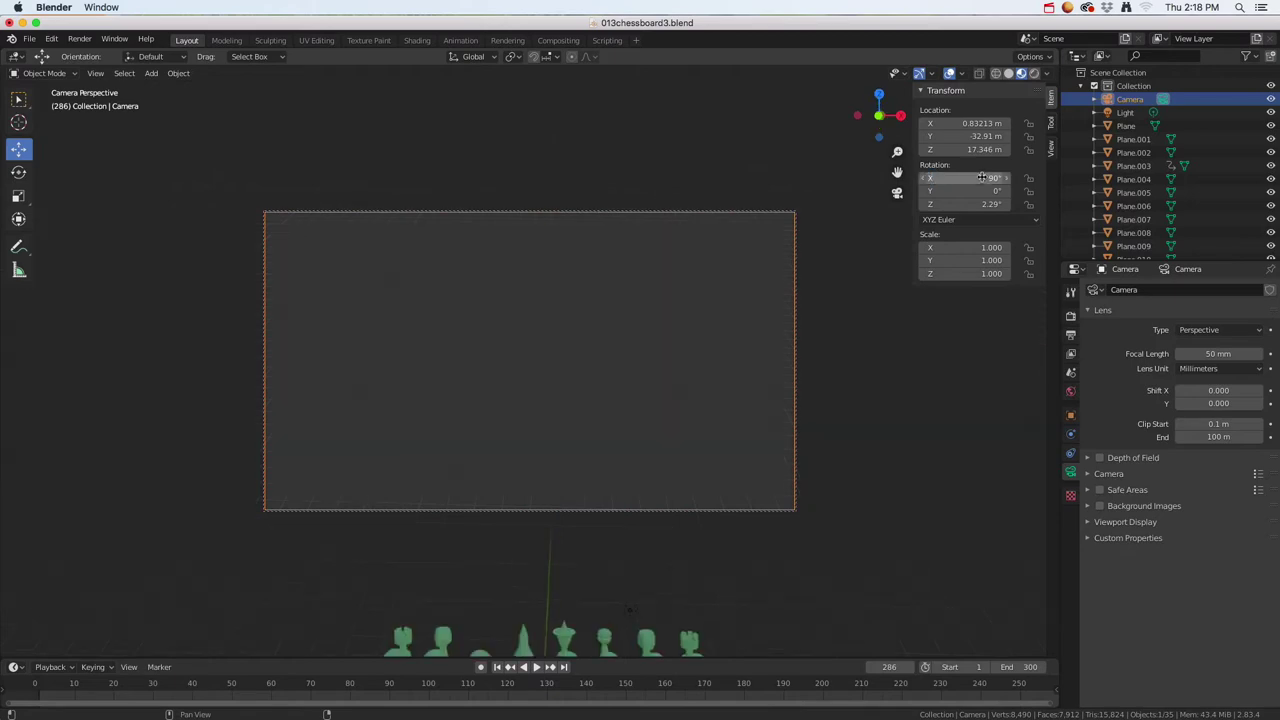
click(989, 205)
click(990, 207)
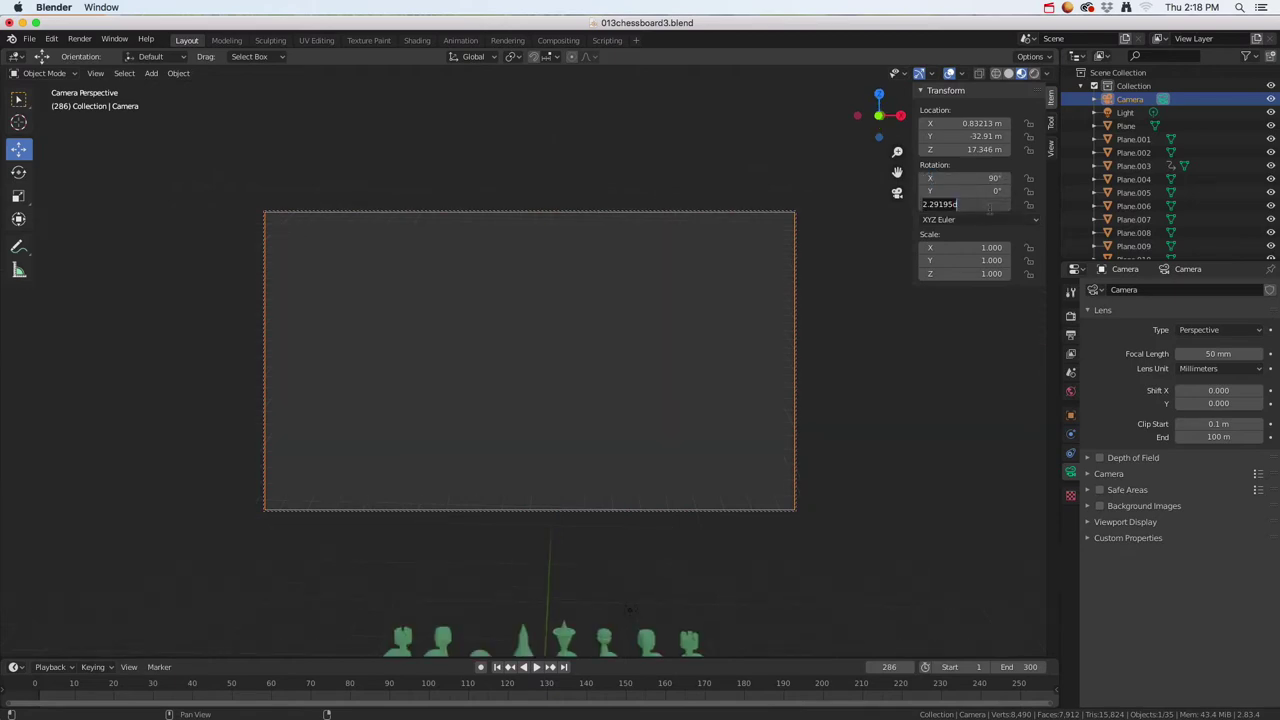
key(ctrl+a)
text(0)
key(Return)
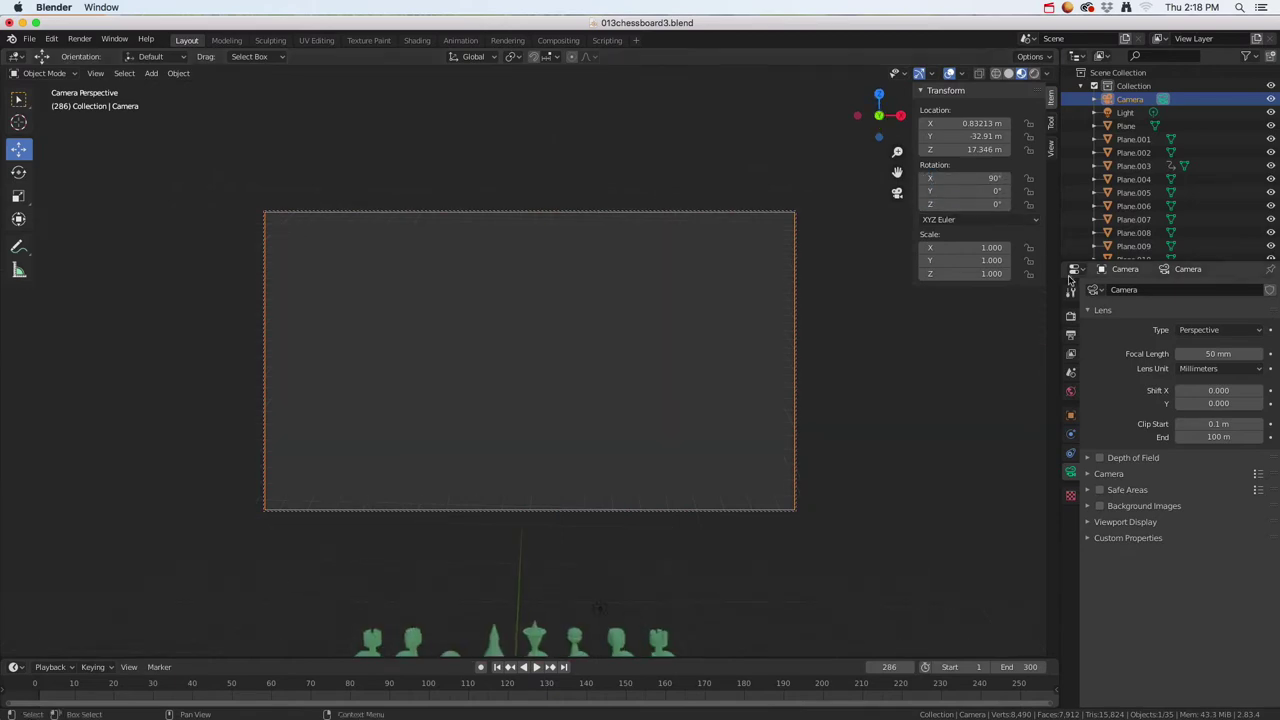
Lower, center and tilt the locked camera to about 68° X rotation so the whole board fills its frame.
shift+scroll(611, 437, down, 10)
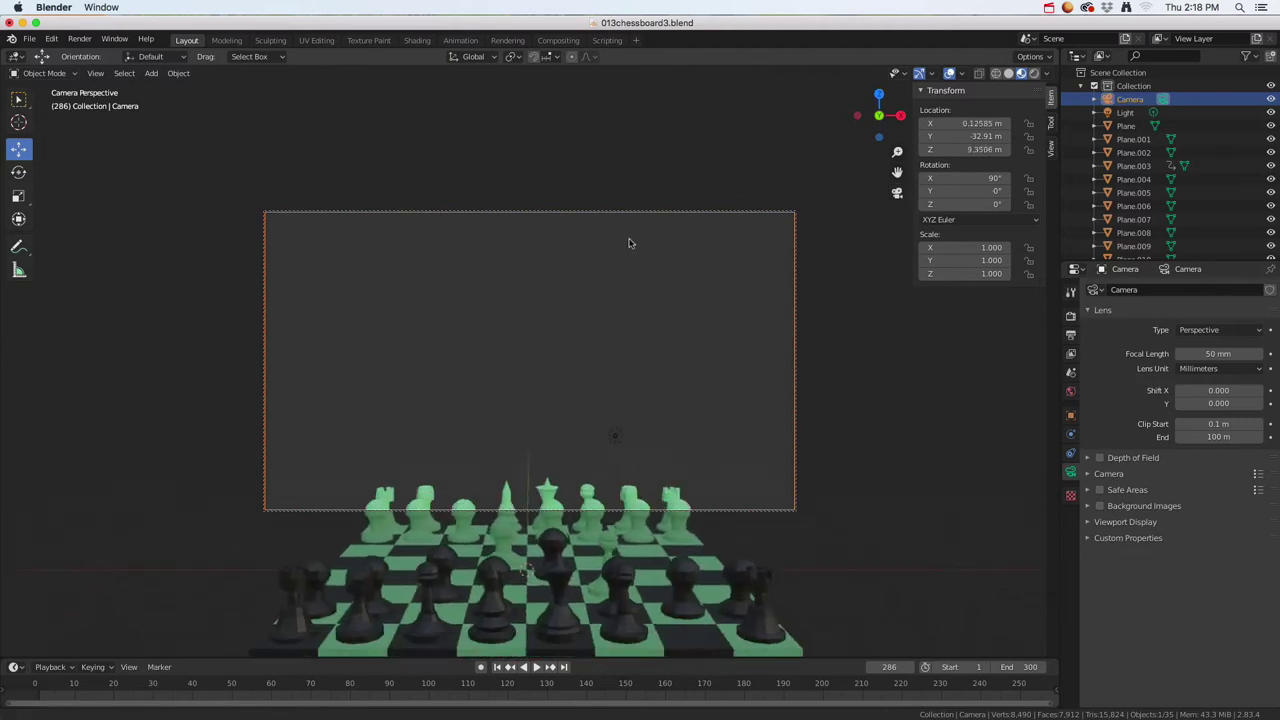
shift+scroll(589, 280, down, 7)
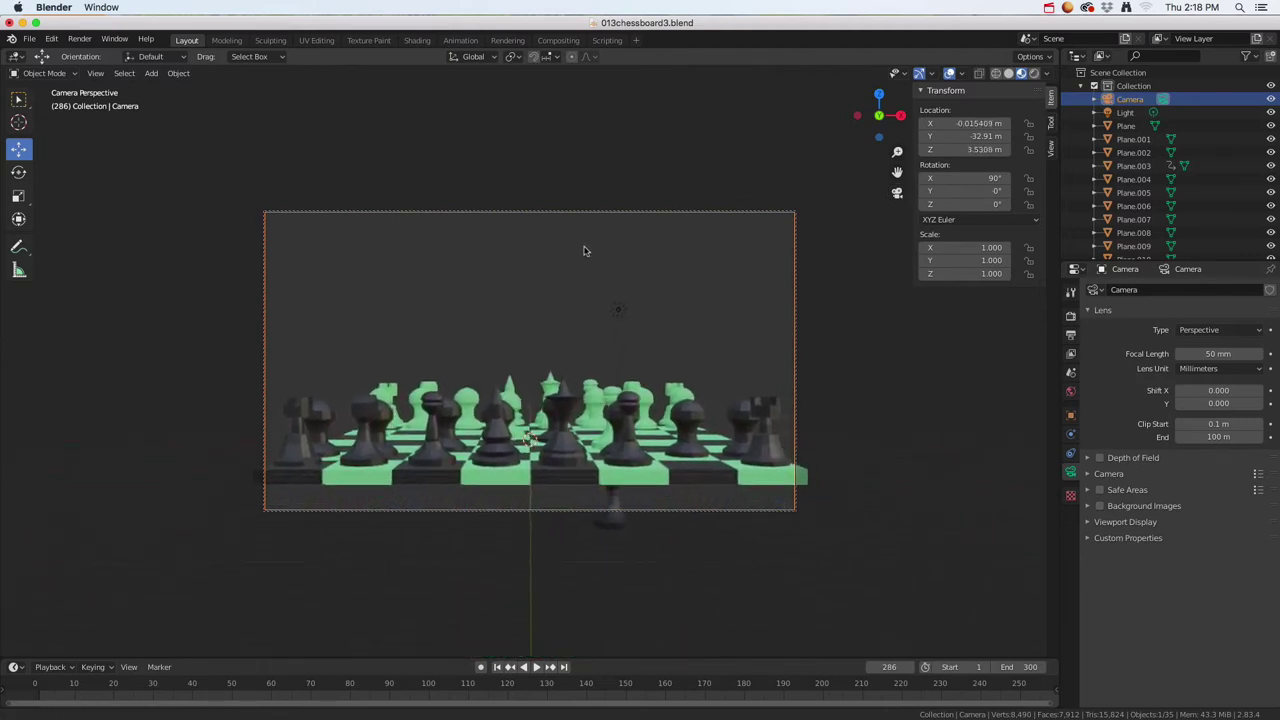
middle_drag(597, 346, 601, 390)
shift+scroll(601, 390, down, 2)
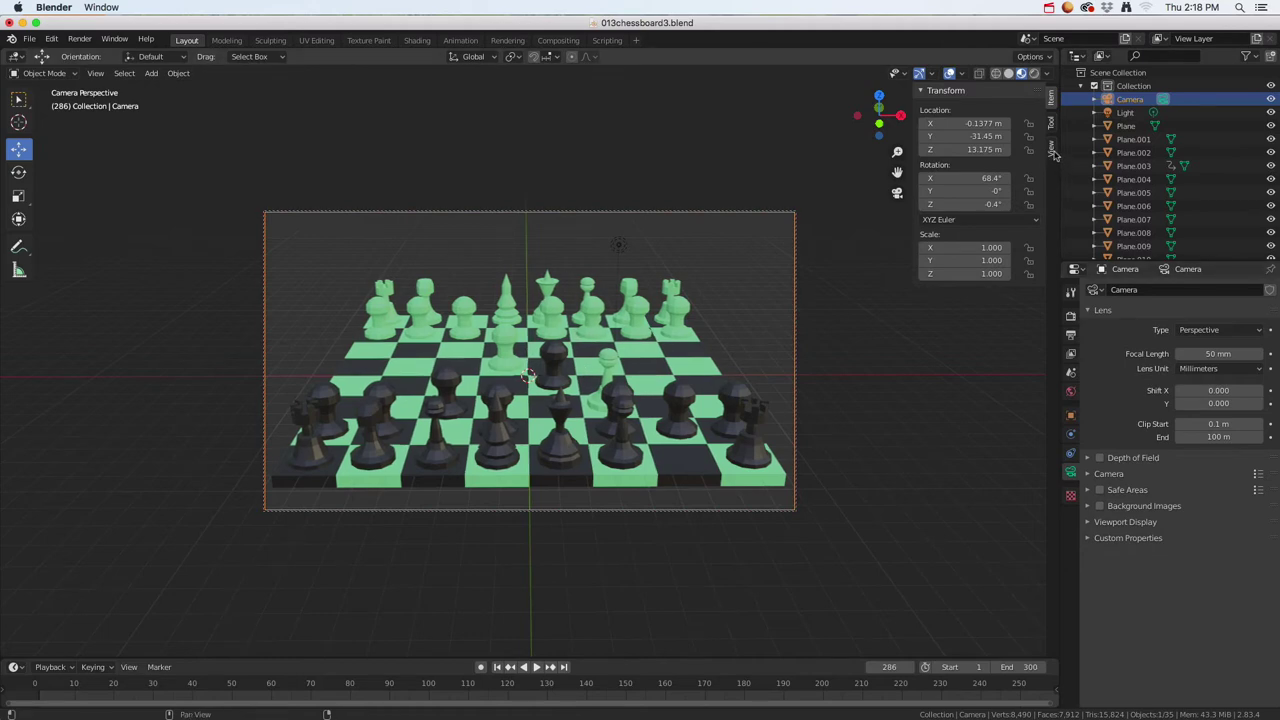
Turn off Lock Camera to View and orbit out of the camera view to an angled view of the board.
click(1051, 148)
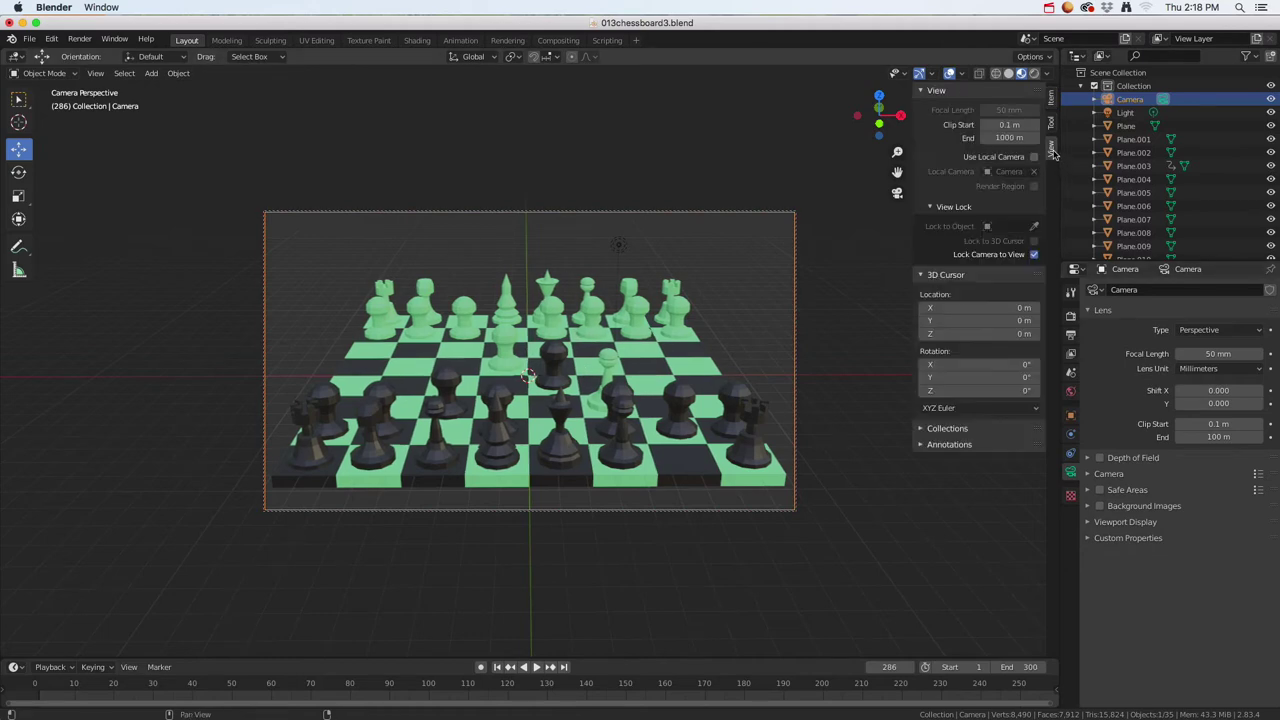
click(1035, 256)
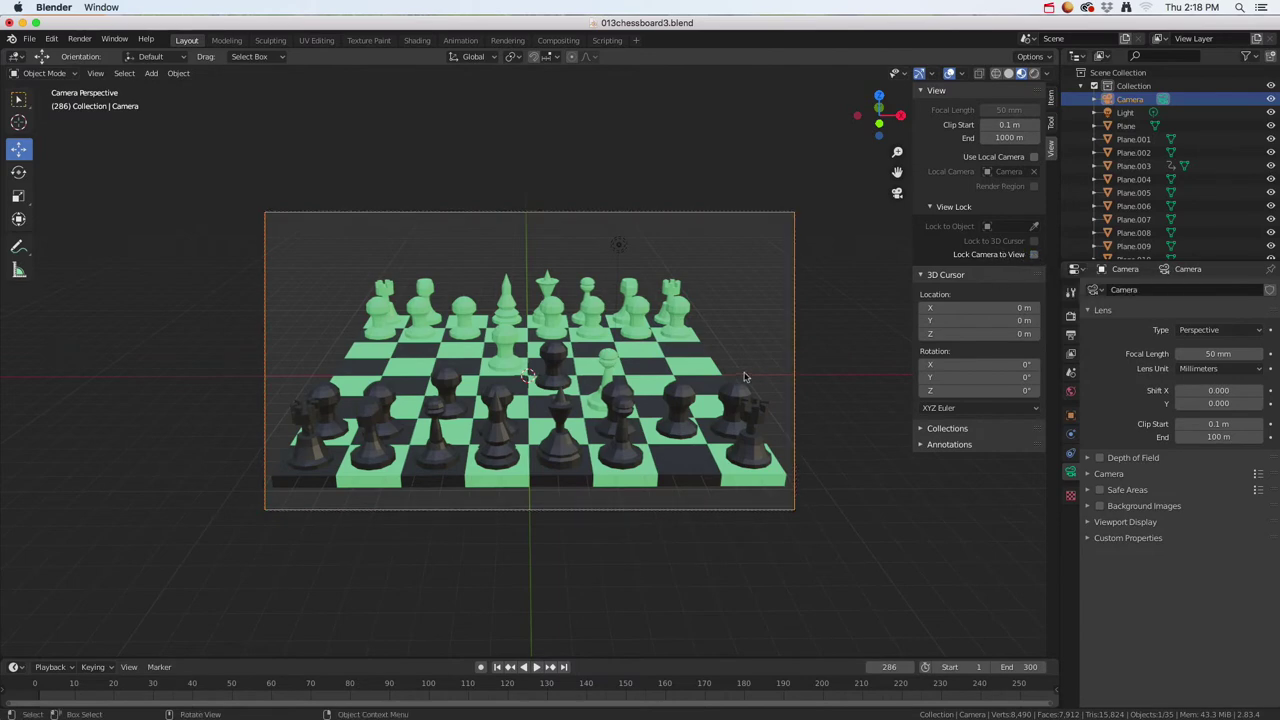
middle_drag(743, 390, 786, 406)
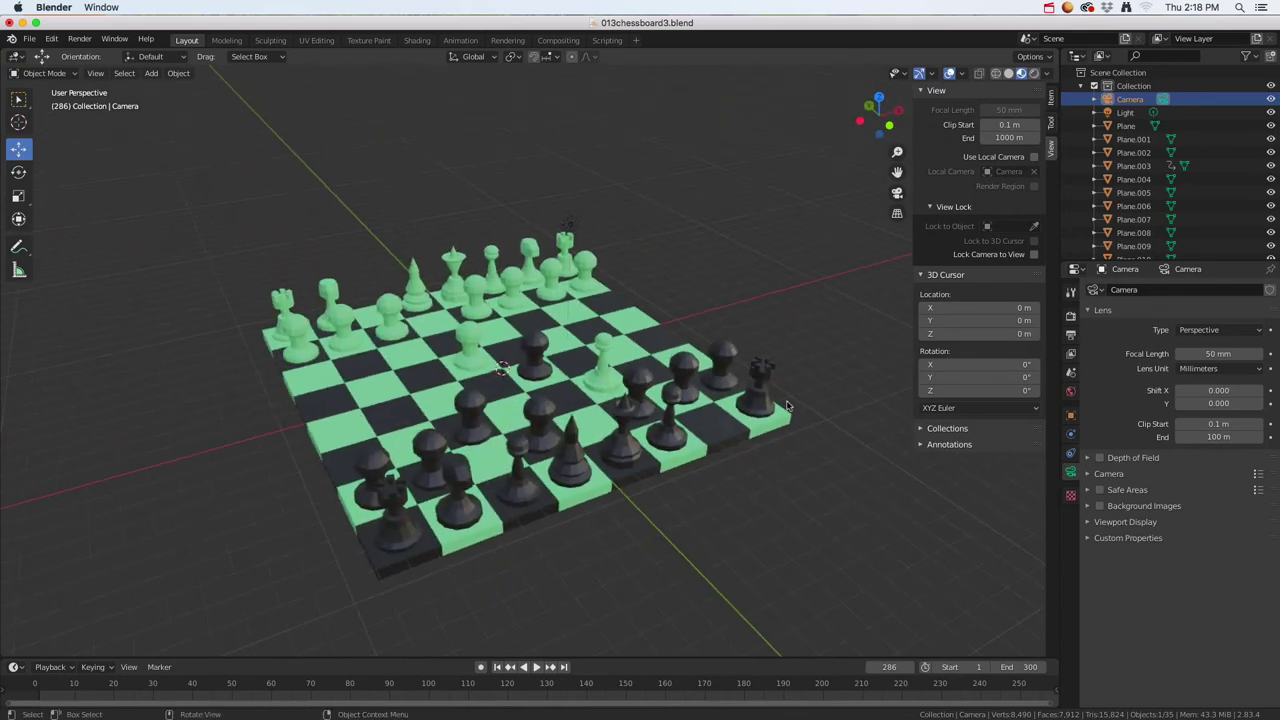
Render a still image of the current frame to check the camera framing, and close the render result.
click(84, 40)
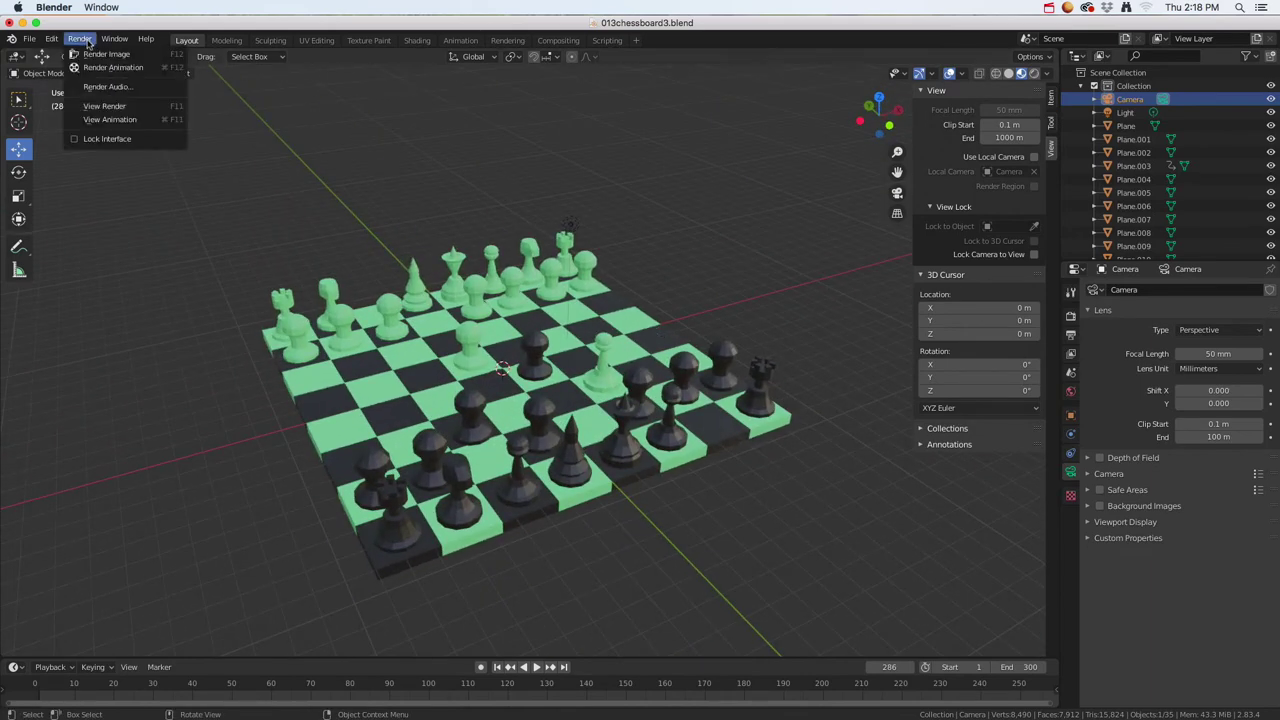
click(108, 54)
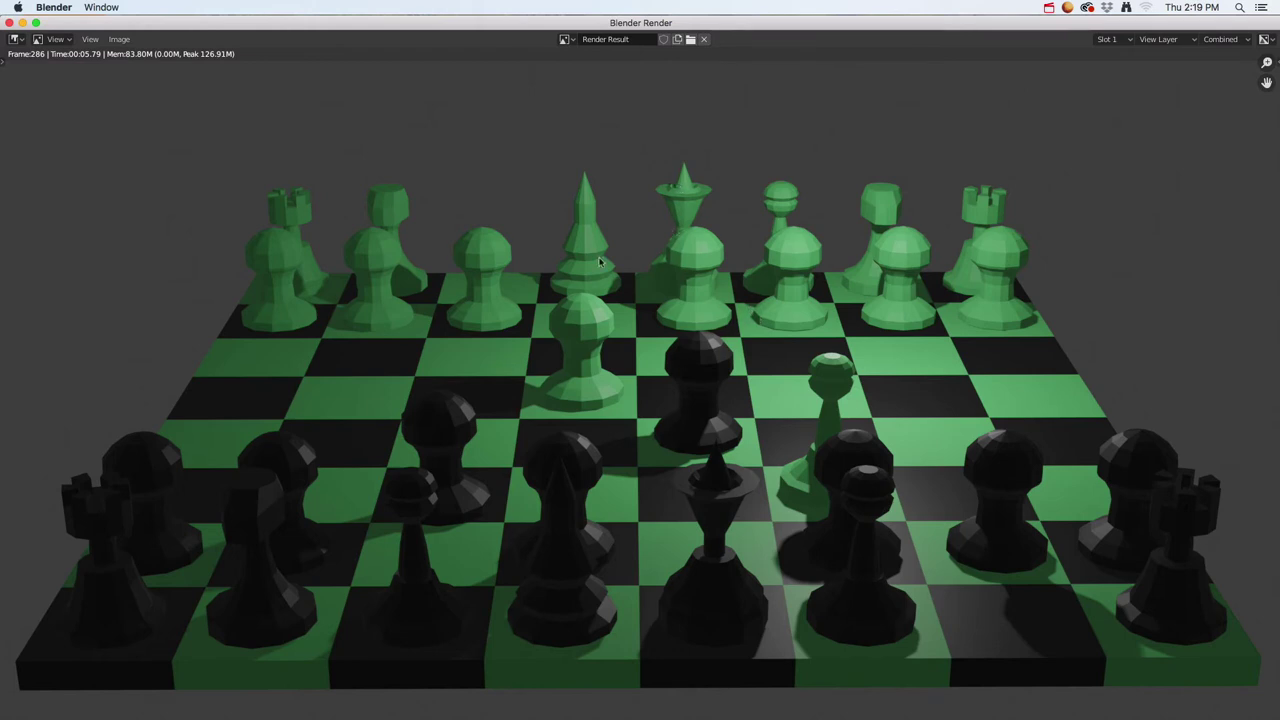
key(Escape)
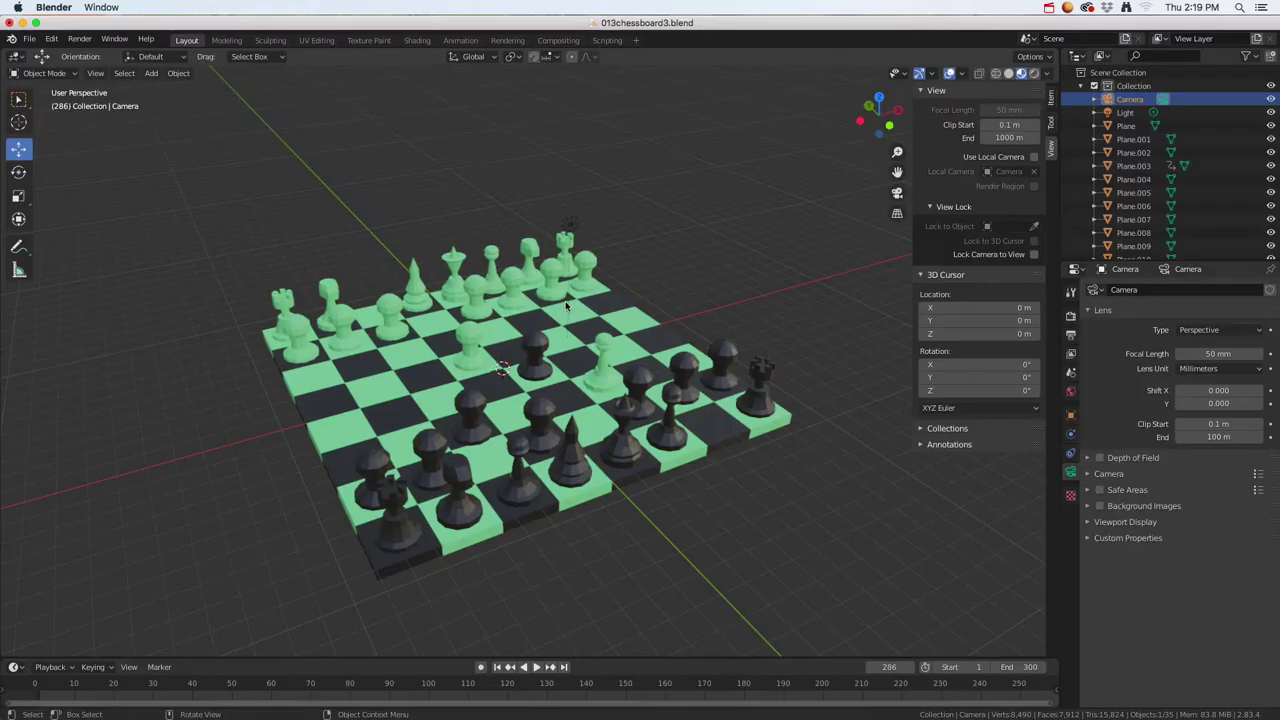
middle_drag(556, 388, 575, 324)
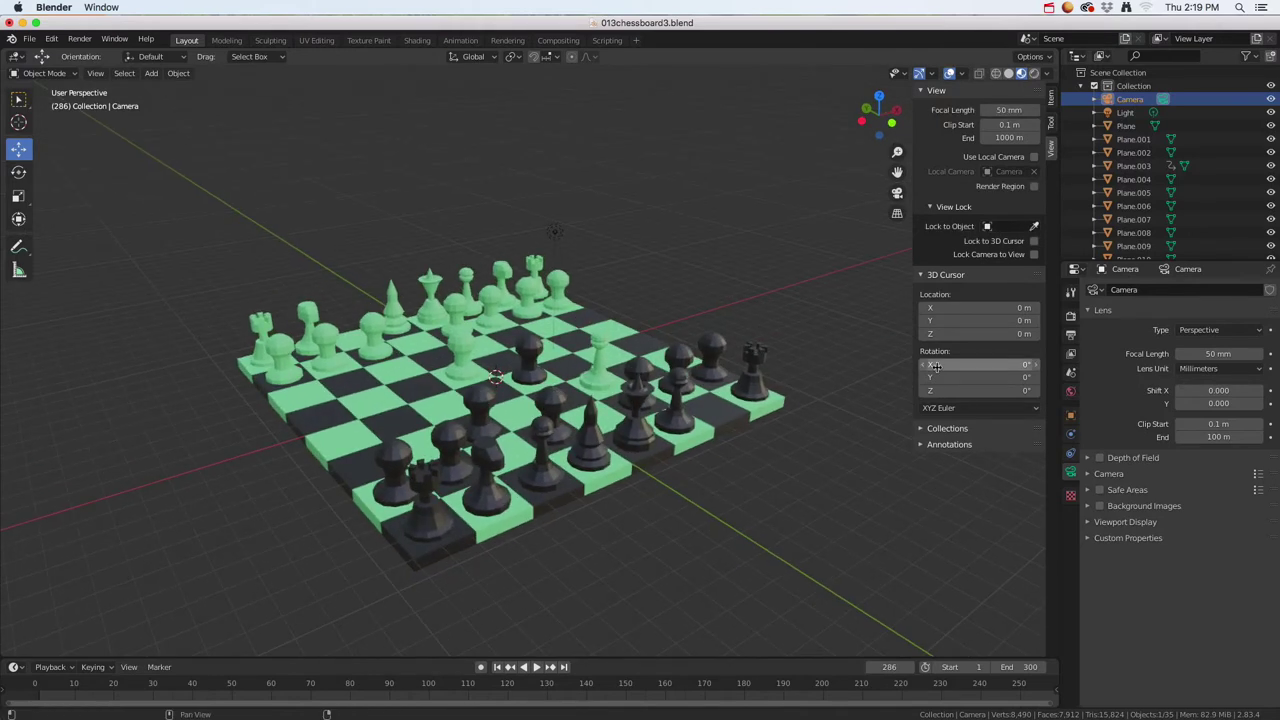
click(82, 38)
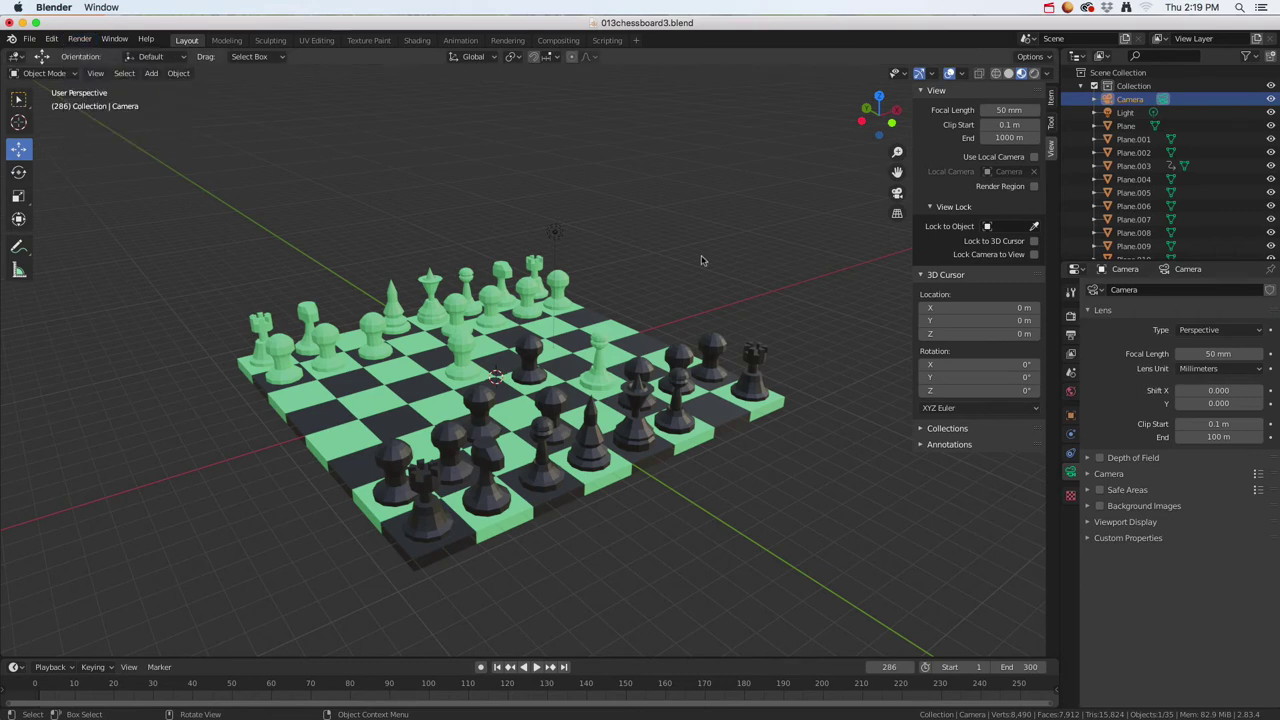
Set the scene's render output folder to the Desktop.
click(1071, 336)
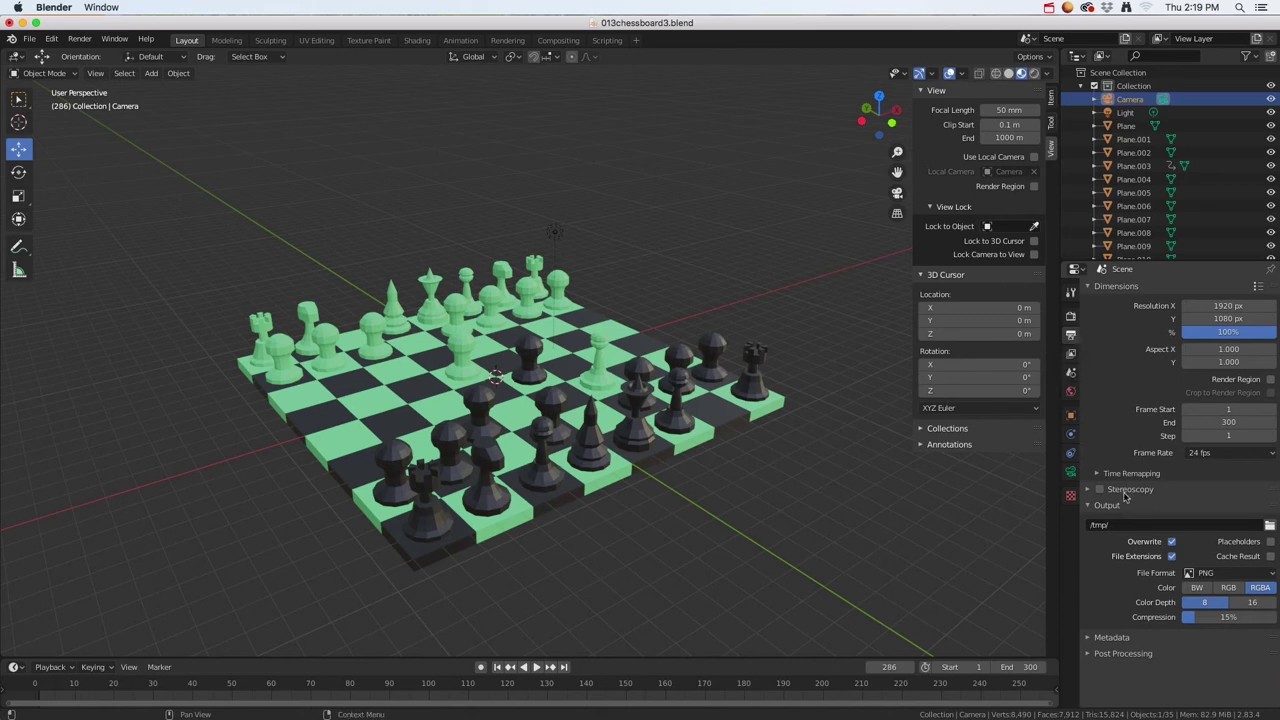
click(1092, 507)
click(1092, 507)
click(1269, 527)
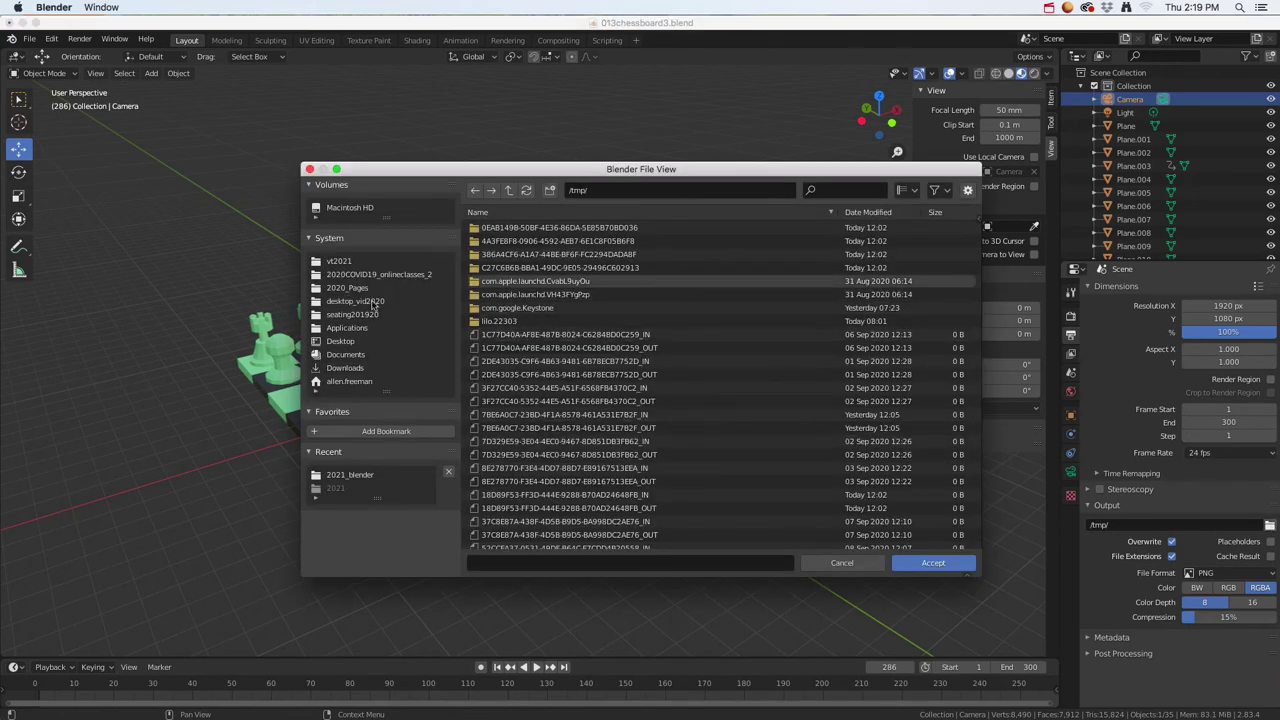
click(338, 342)
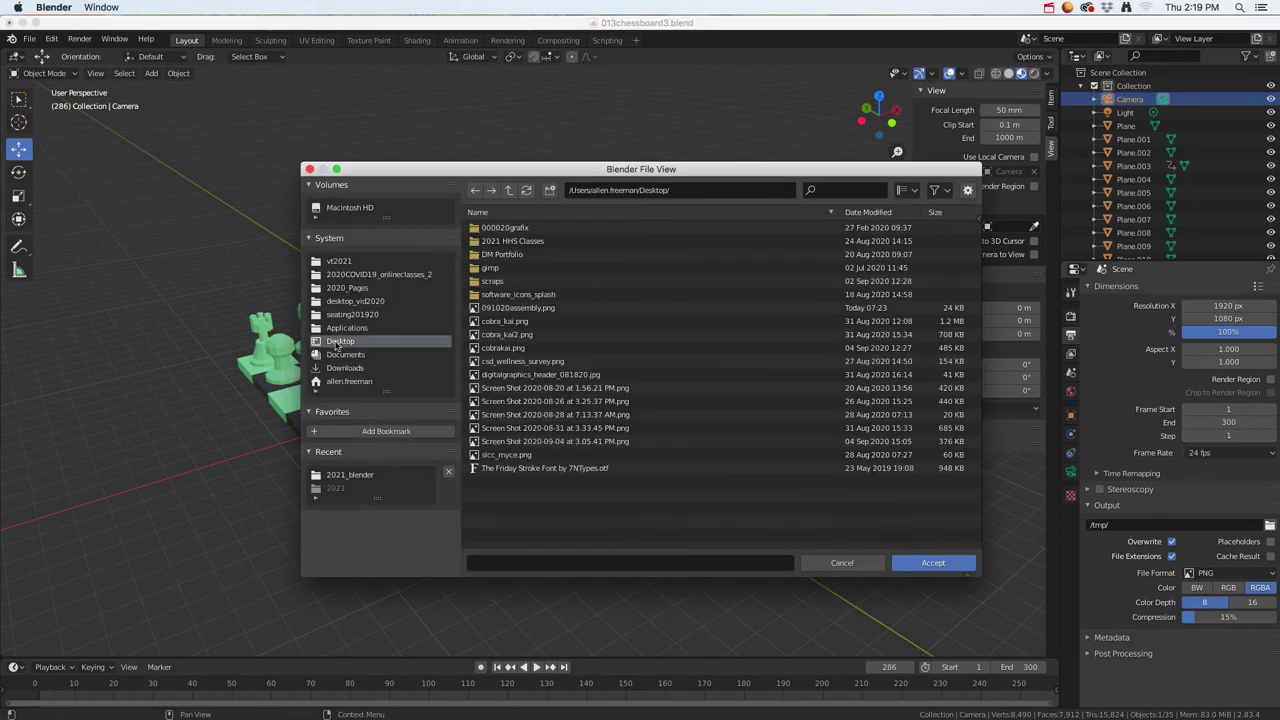
click(487, 561)
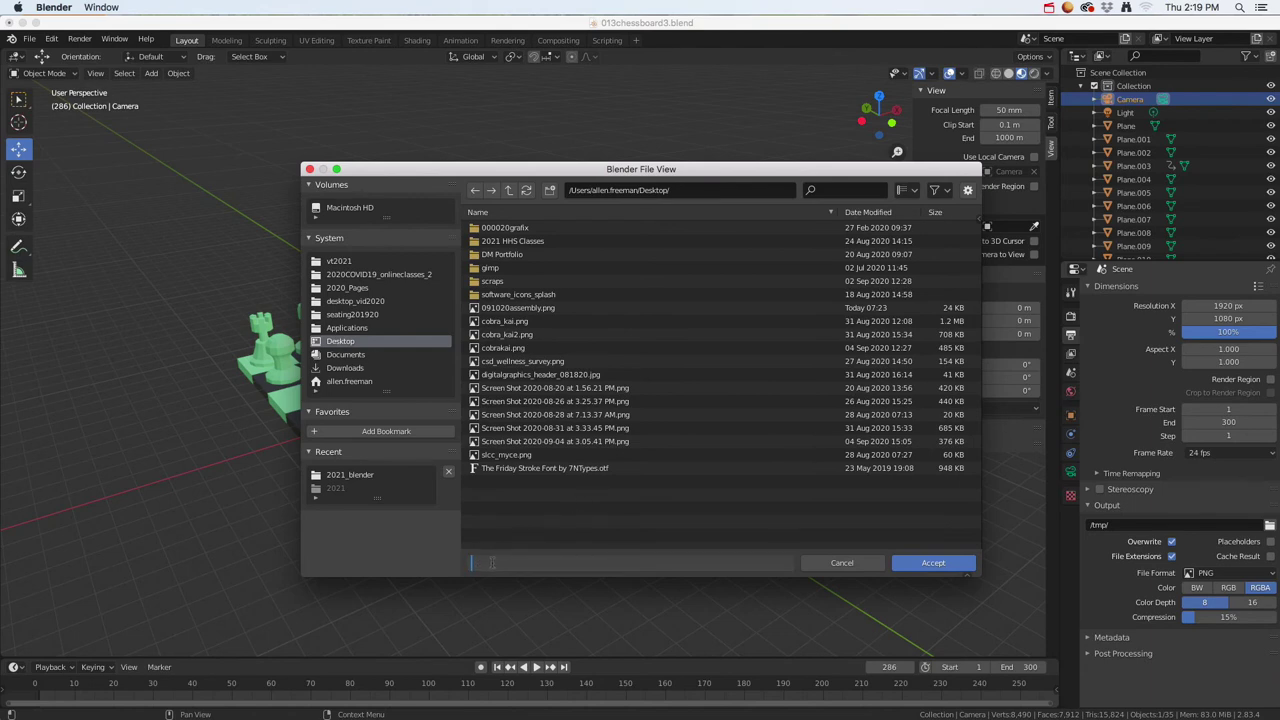
click(933, 562)
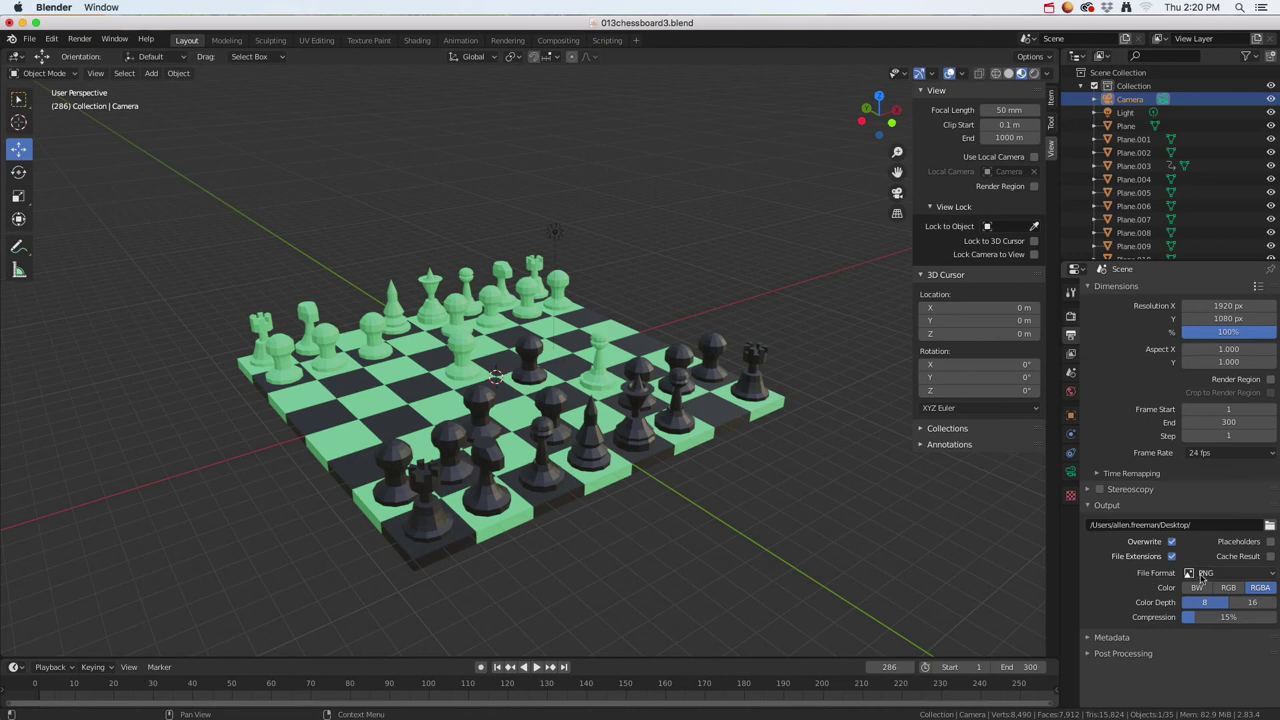
Set the render output's file format to the AVI JPEG movie format.
click(1200, 574)
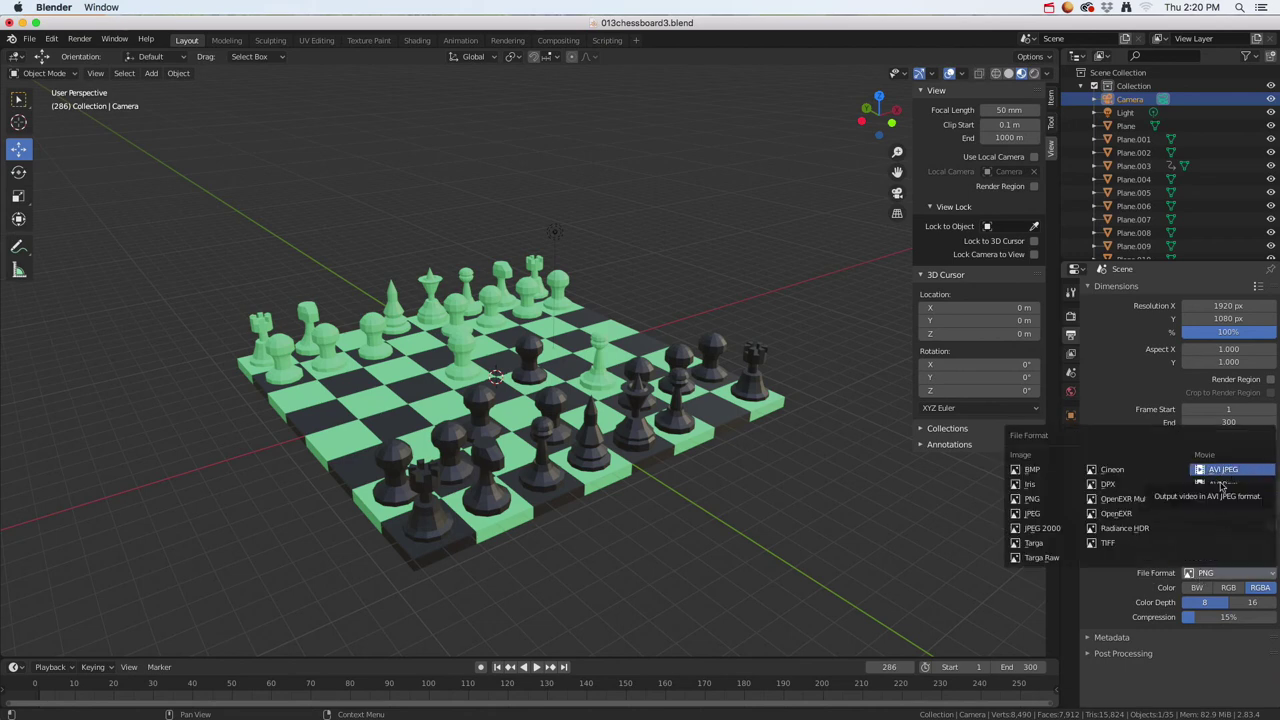
click(1202, 576)
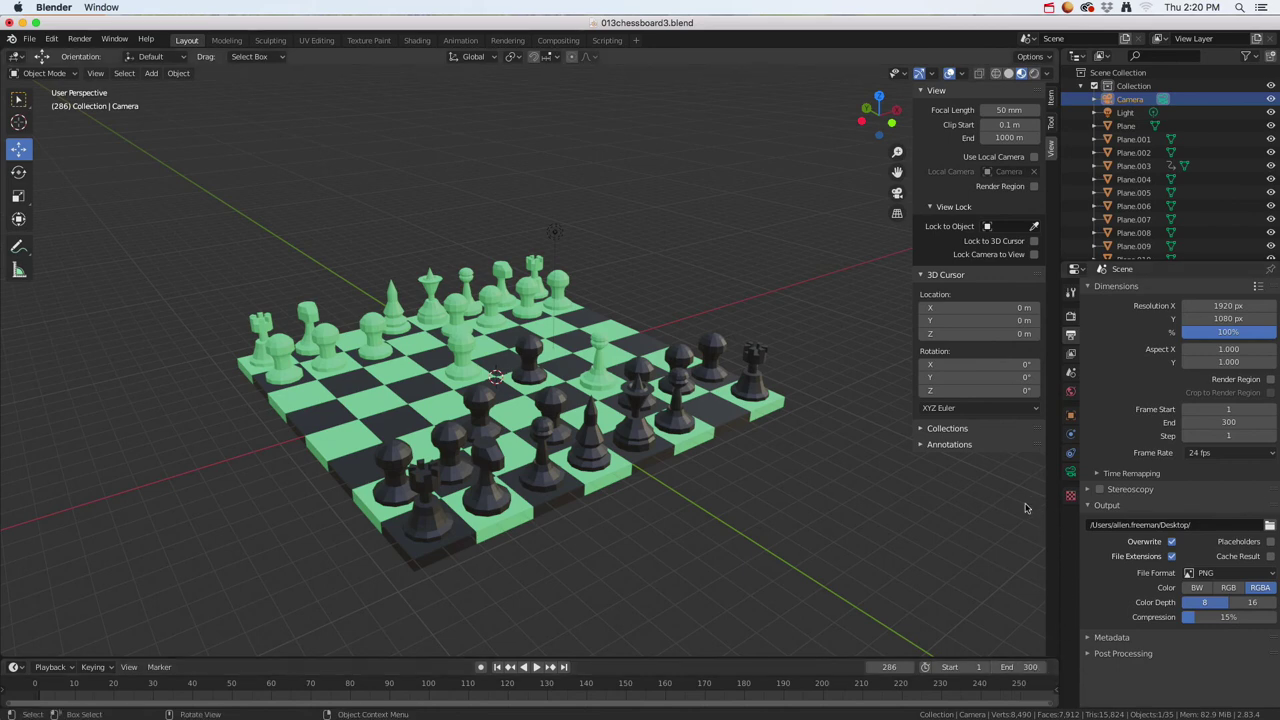
click(1206, 573)
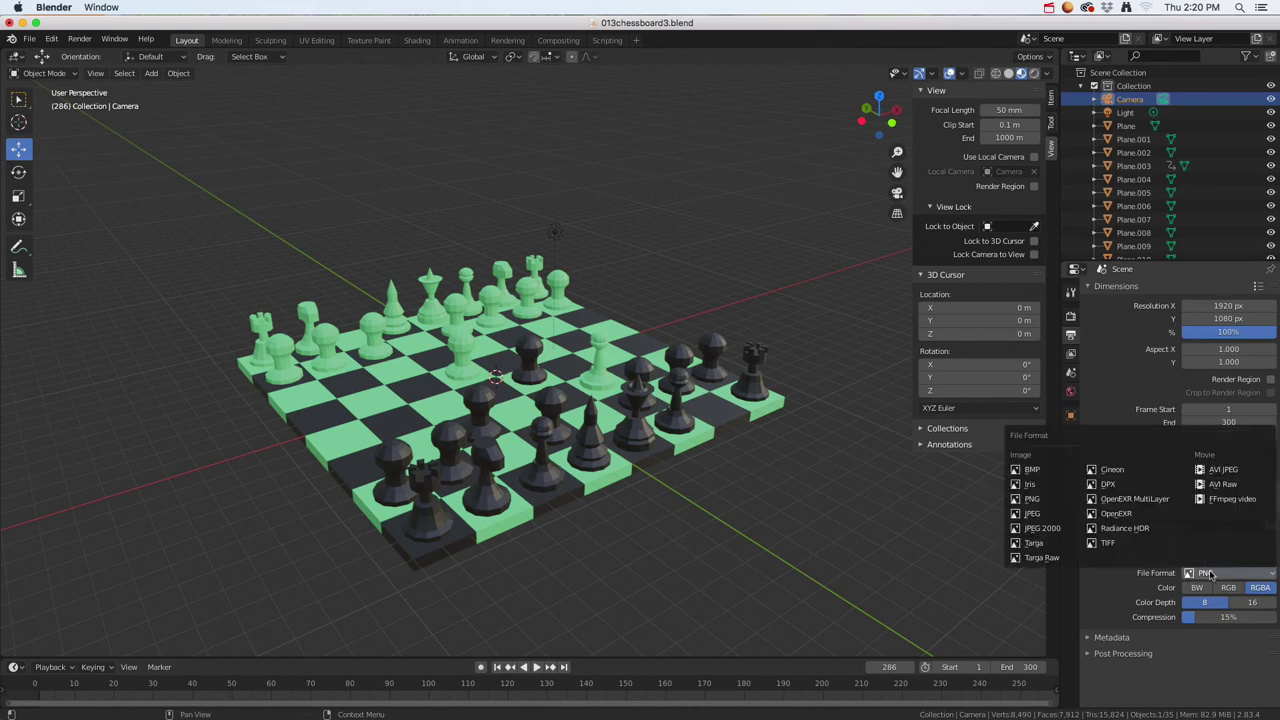
click(1221, 473)
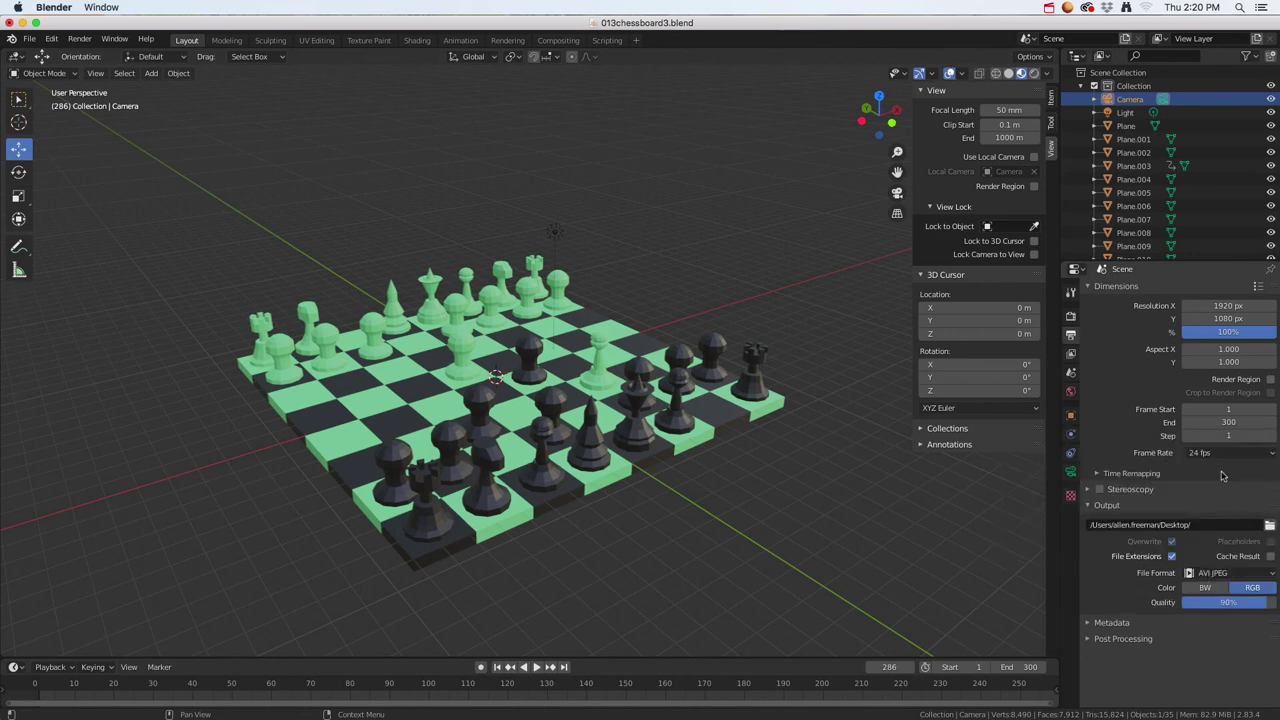
Save the chessboard file and start rendering the full animation.
click(30, 38)
click(50, 127)
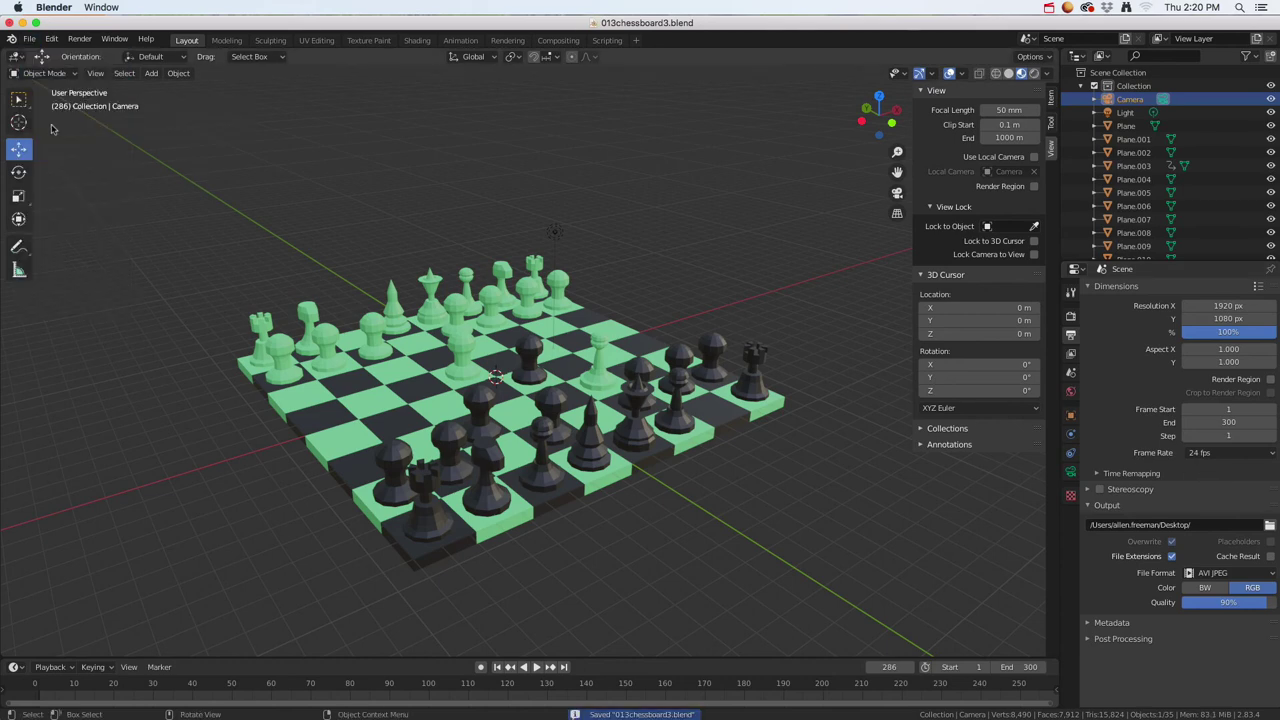
click(80, 40)
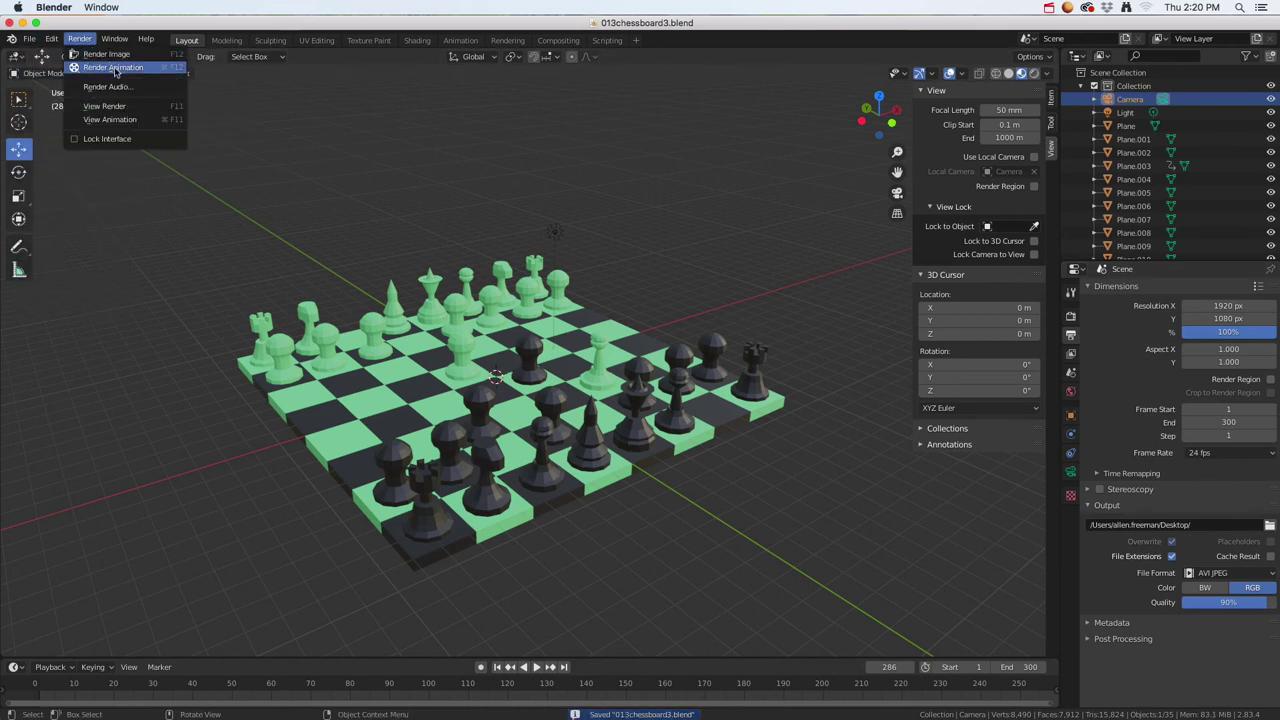
click(114, 67)
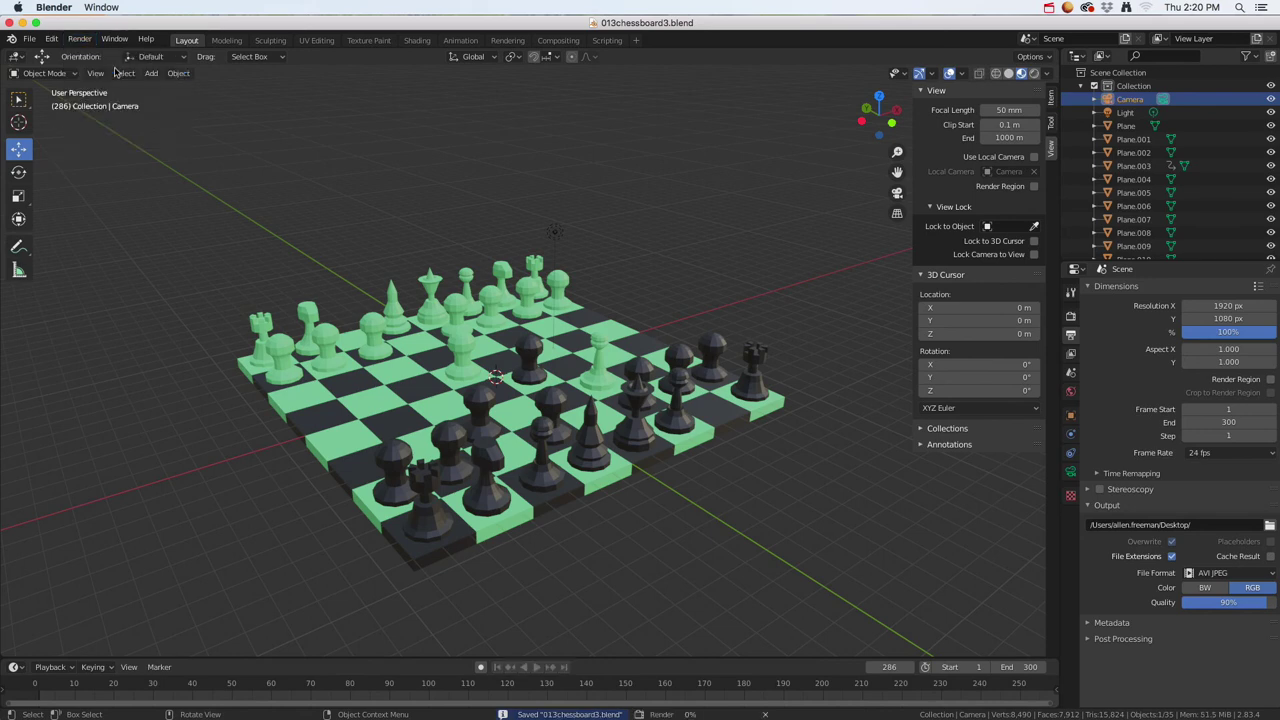